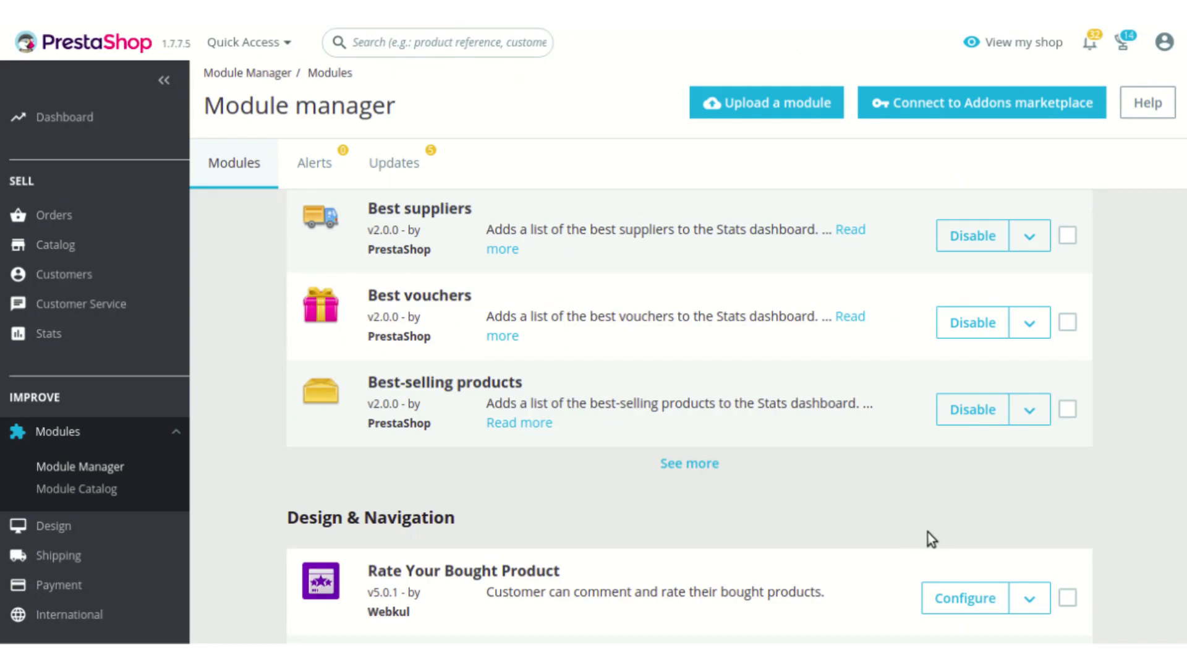
Step: Open the configuration page of the Rate Your Bought Product module and skim through its settings
left_click(954, 612)
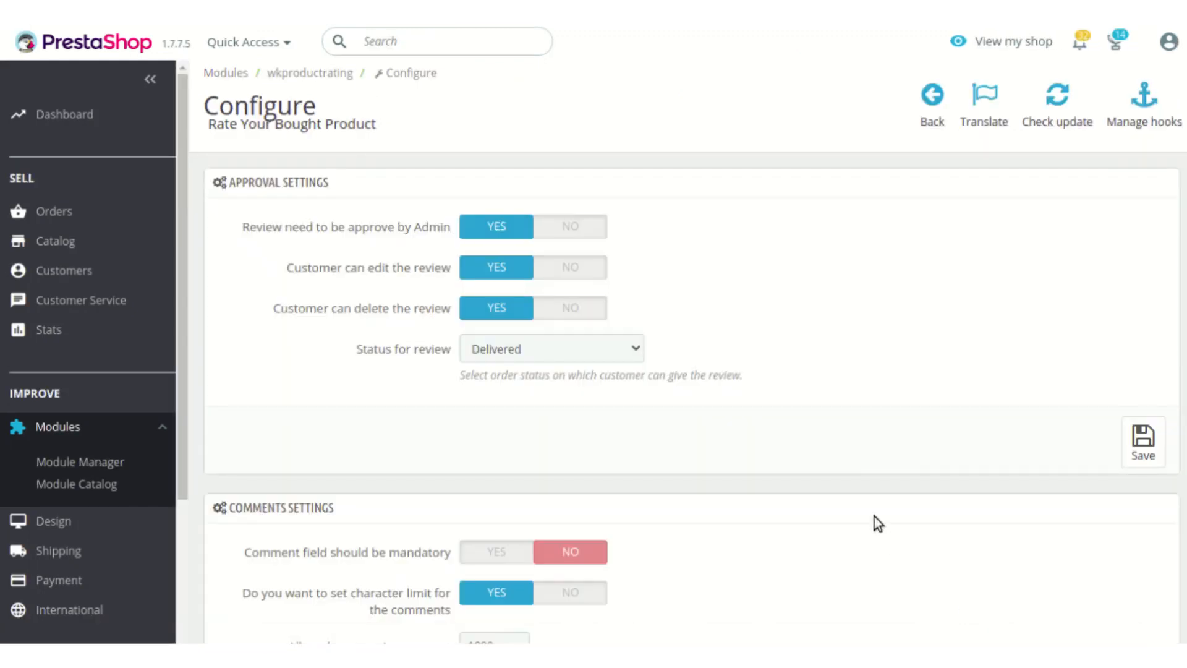
scroll(874, 457, "down", 7)
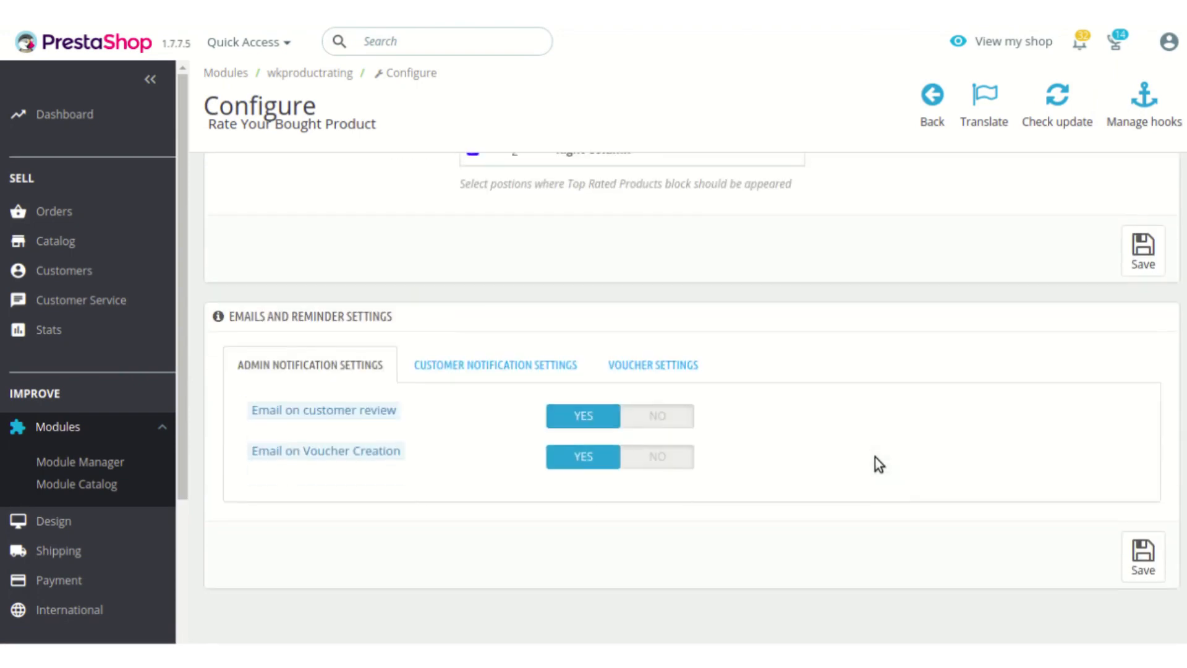
scroll(874, 458, "up", 7)
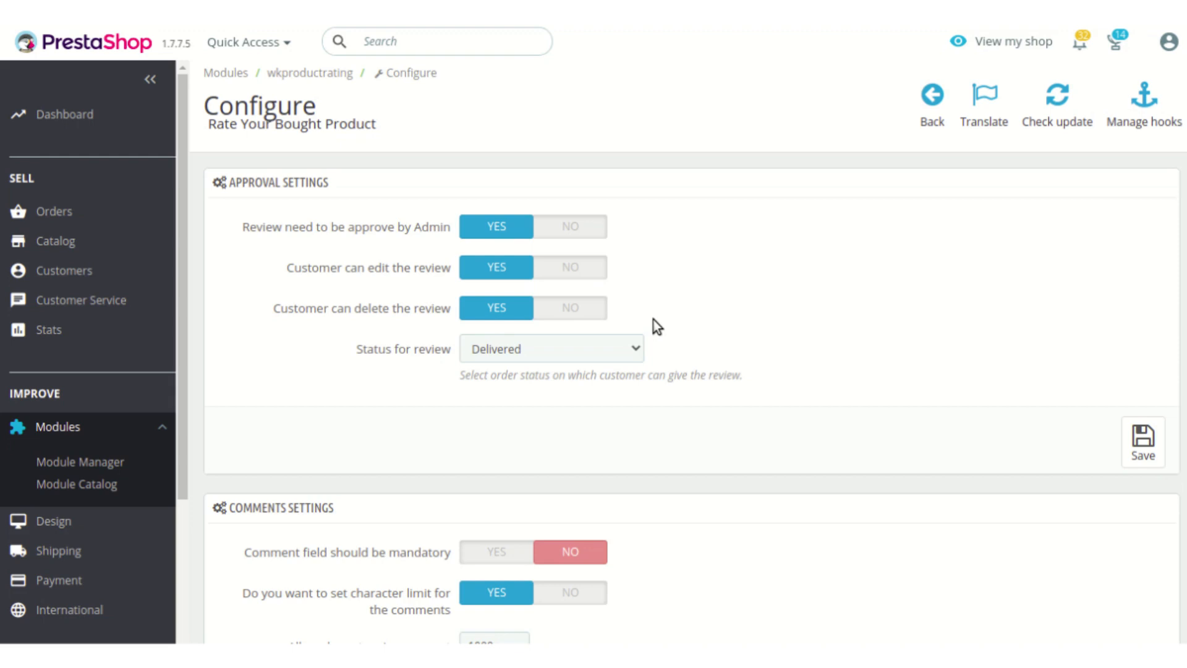
Step: Examine the approval settings and the order statuses available under Status for review
scroll(744, 371, "down", 1)
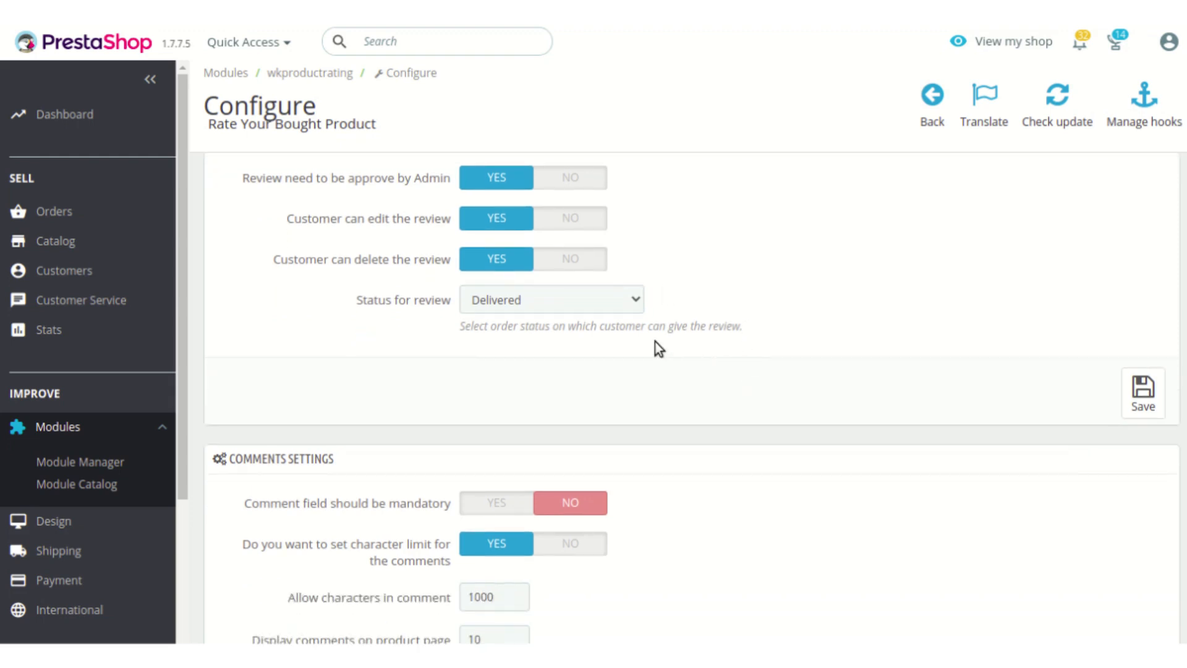
left_click(624, 309)
left_click(624, 309)
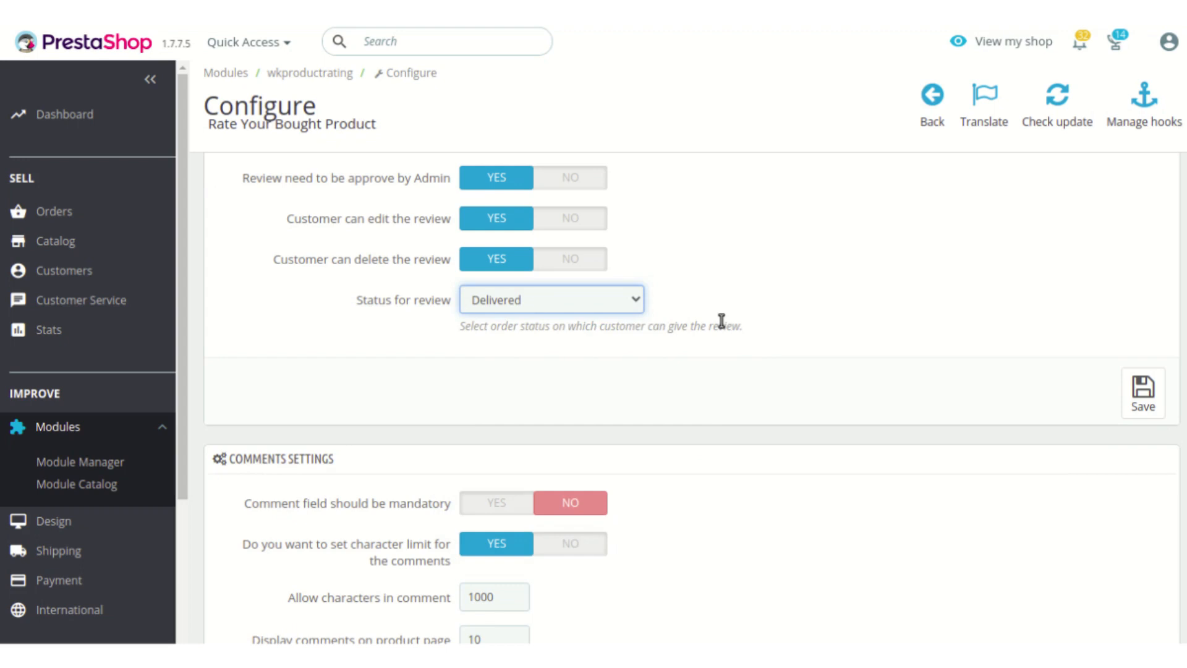
left_click(630, 304)
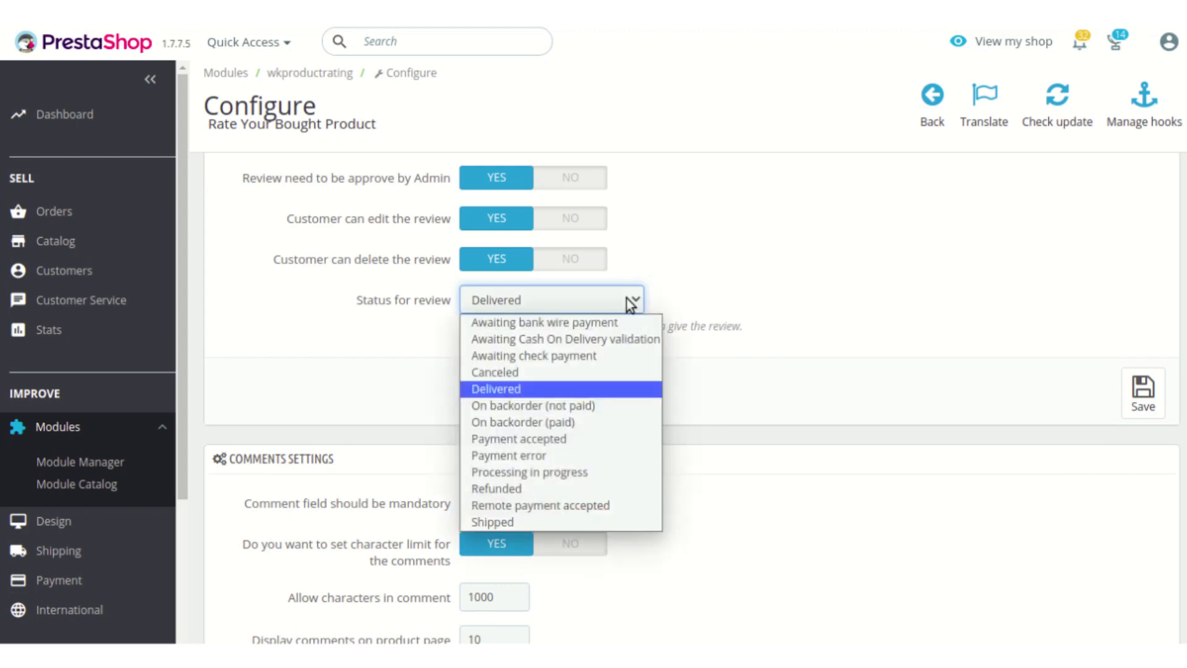
left_click(630, 305)
left_click(783, 292)
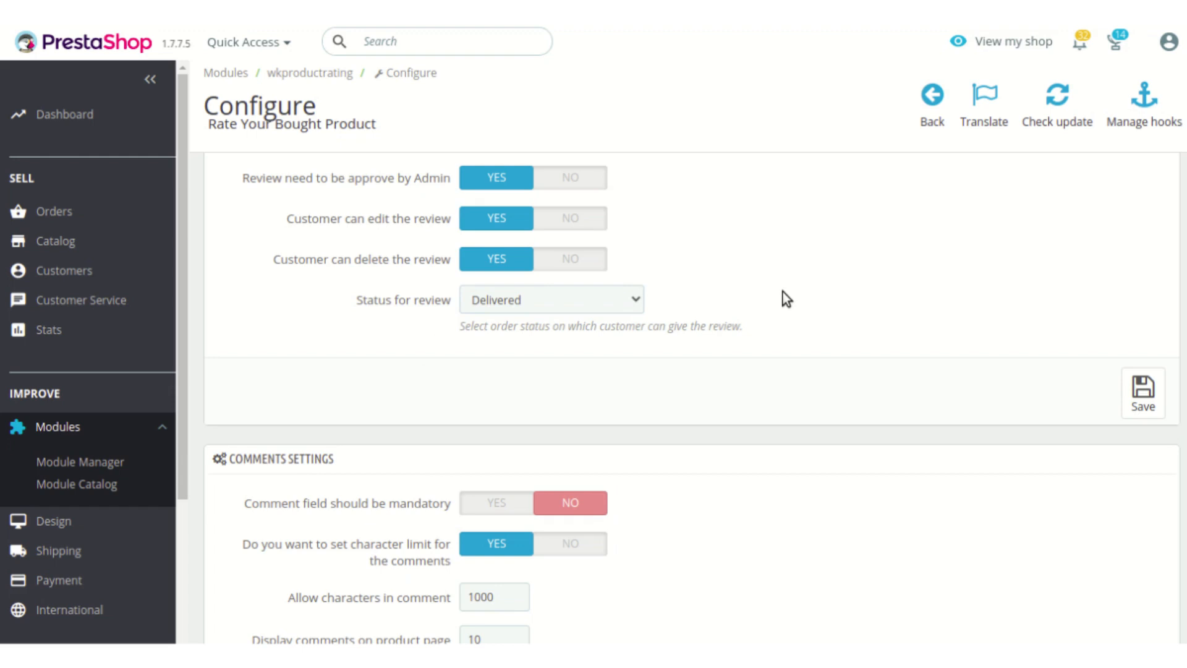
Step: Review the comments settings, including the top rated products positions, and the admin notification settings
scroll(783, 292, "down", 3)
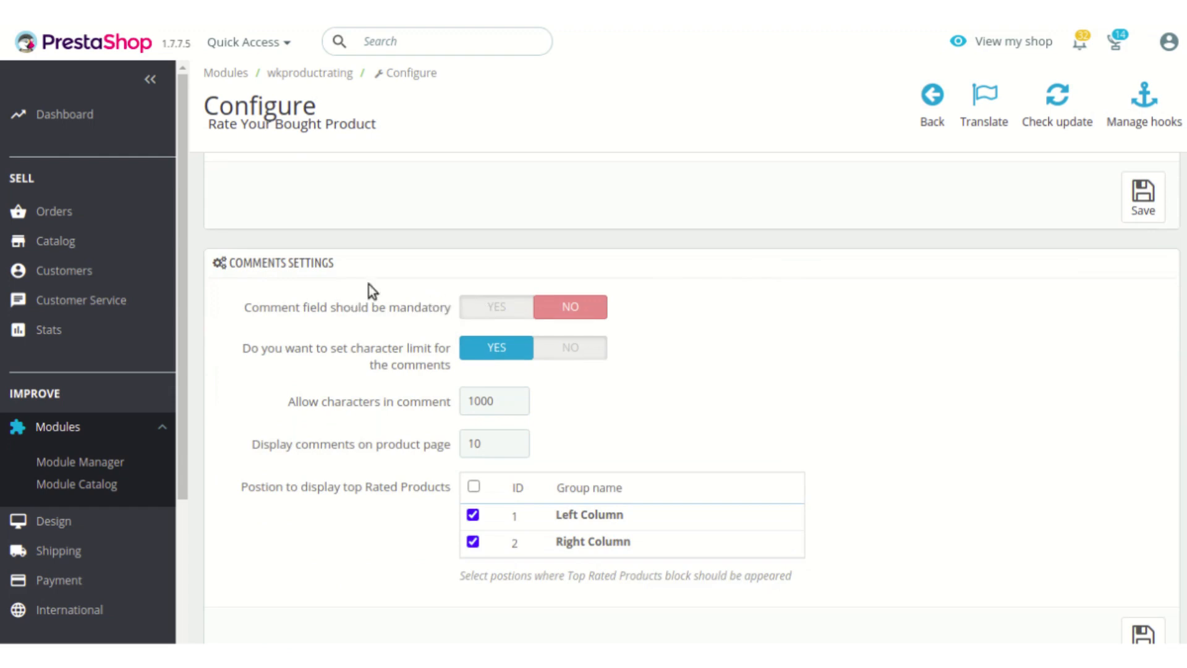
scroll(439, 273, "down", 3)
scroll(436, 271, "up", 2)
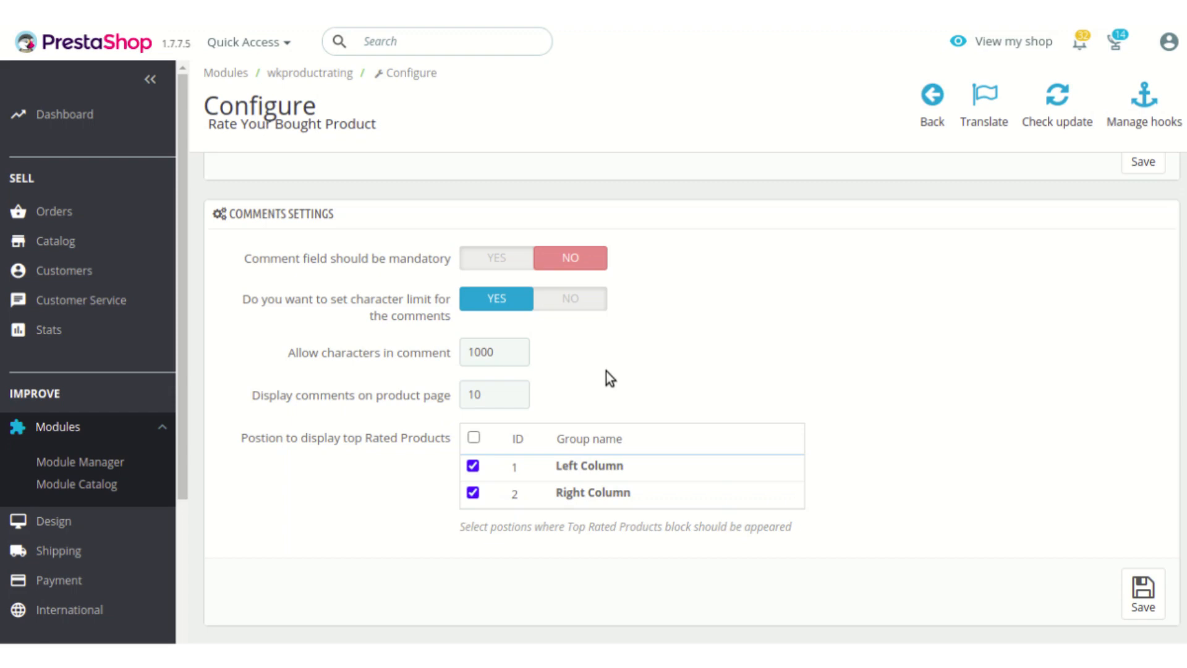
scroll(605, 371, "down", 1)
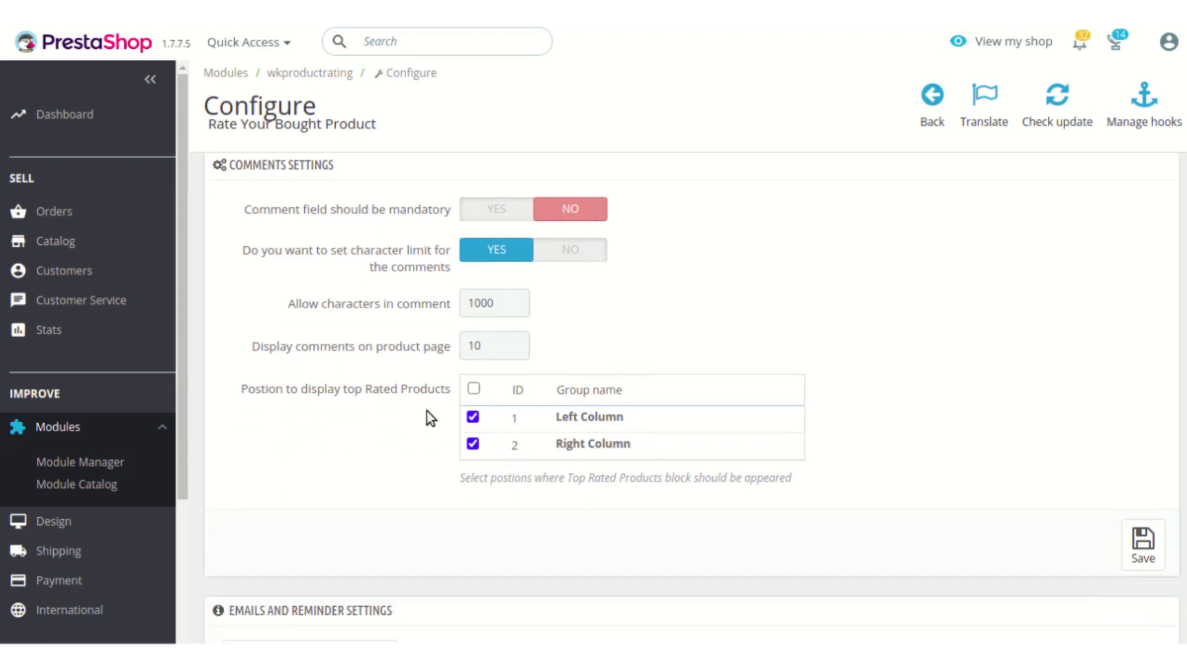
scroll(427, 410, "down", 2)
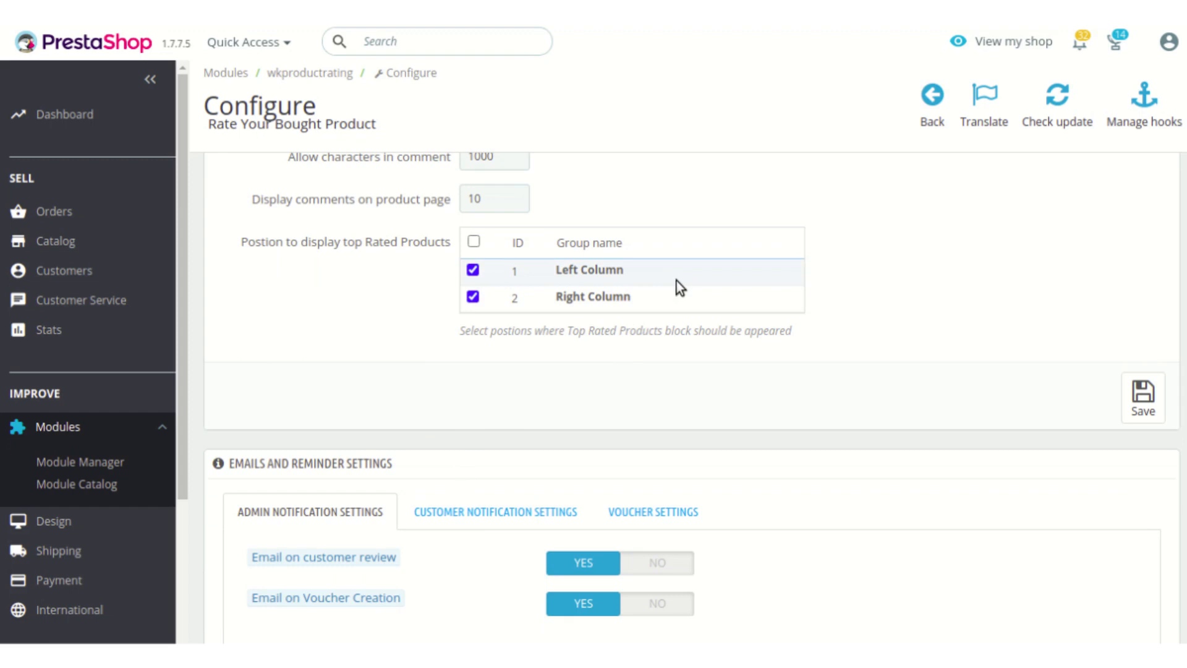
scroll(384, 396, "down", 3)
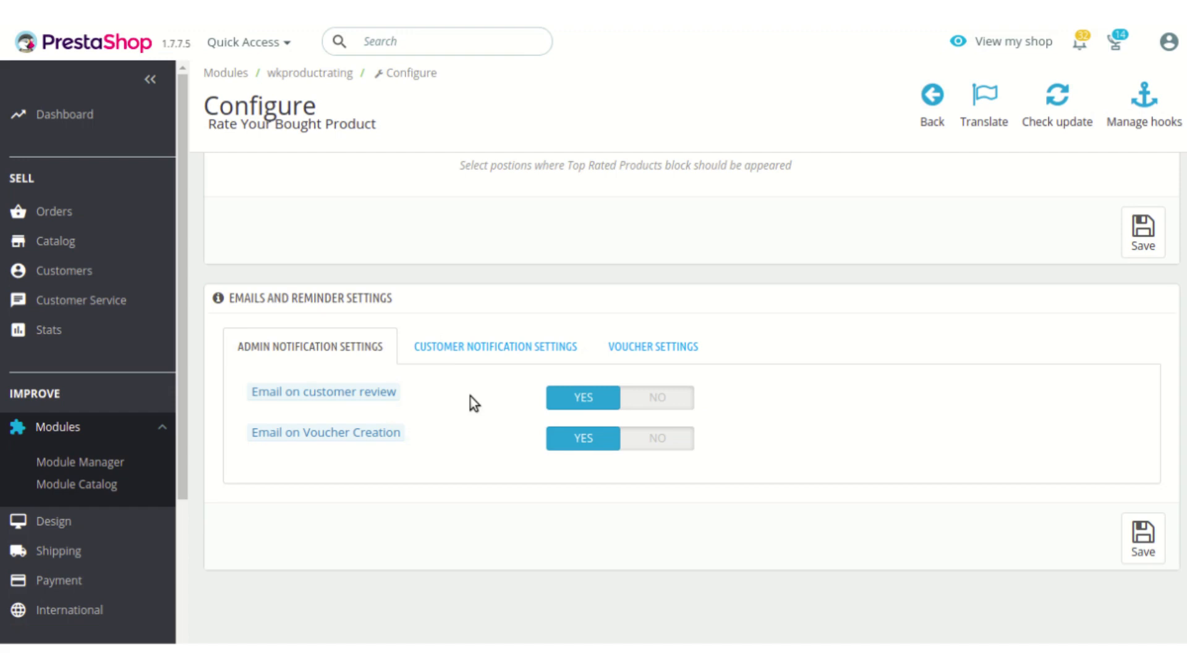
Step: View the customer notification settings for the rating reminder mail, the discount and the voucher time period
left_click(508, 357)
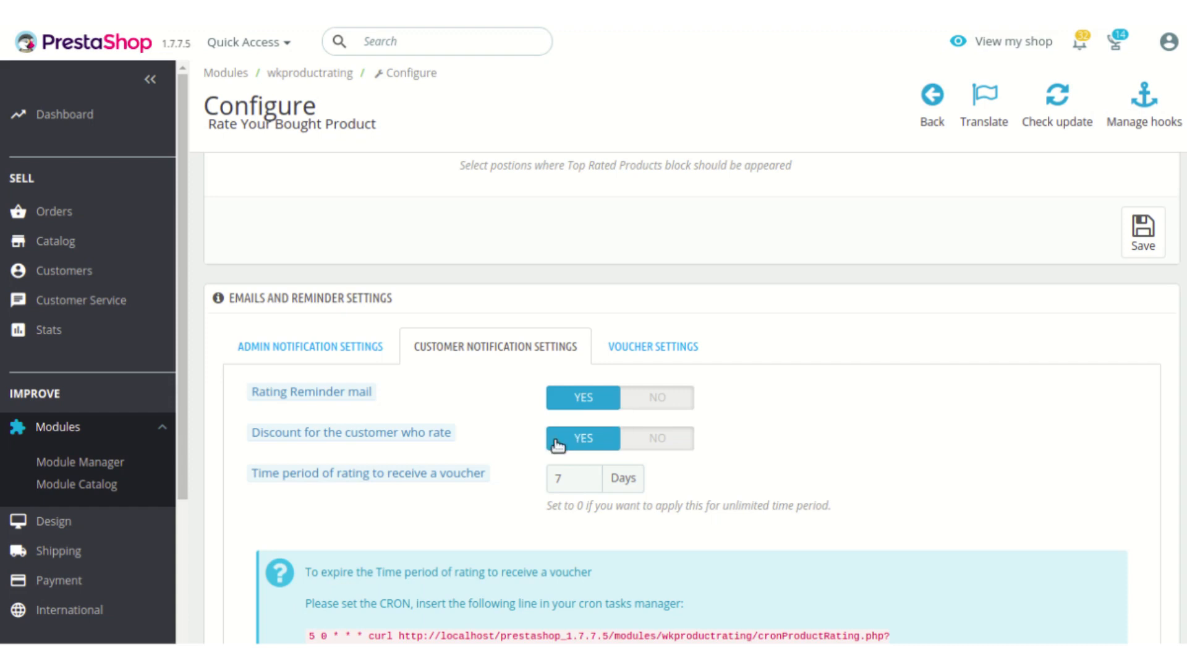
mouse_move(420, 440)
scroll(542, 484, "down", 1)
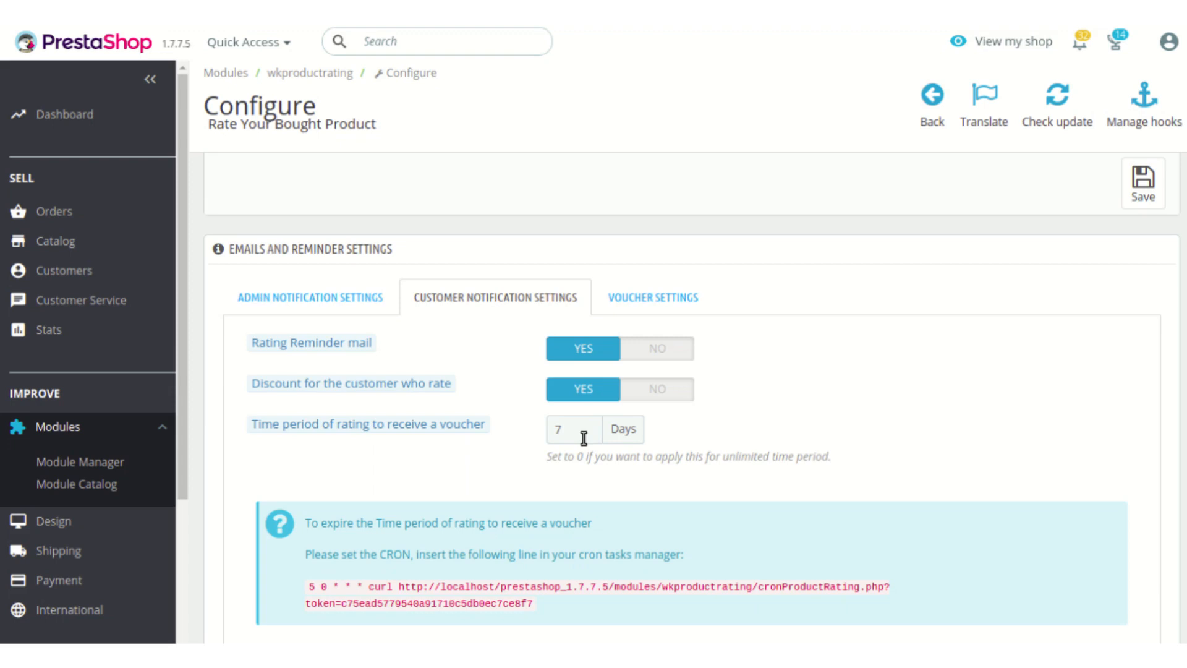
Step: Review the voucher settings, from automatic approval and code prefix through discount, minimum amount and categories restriction
left_click(688, 299)
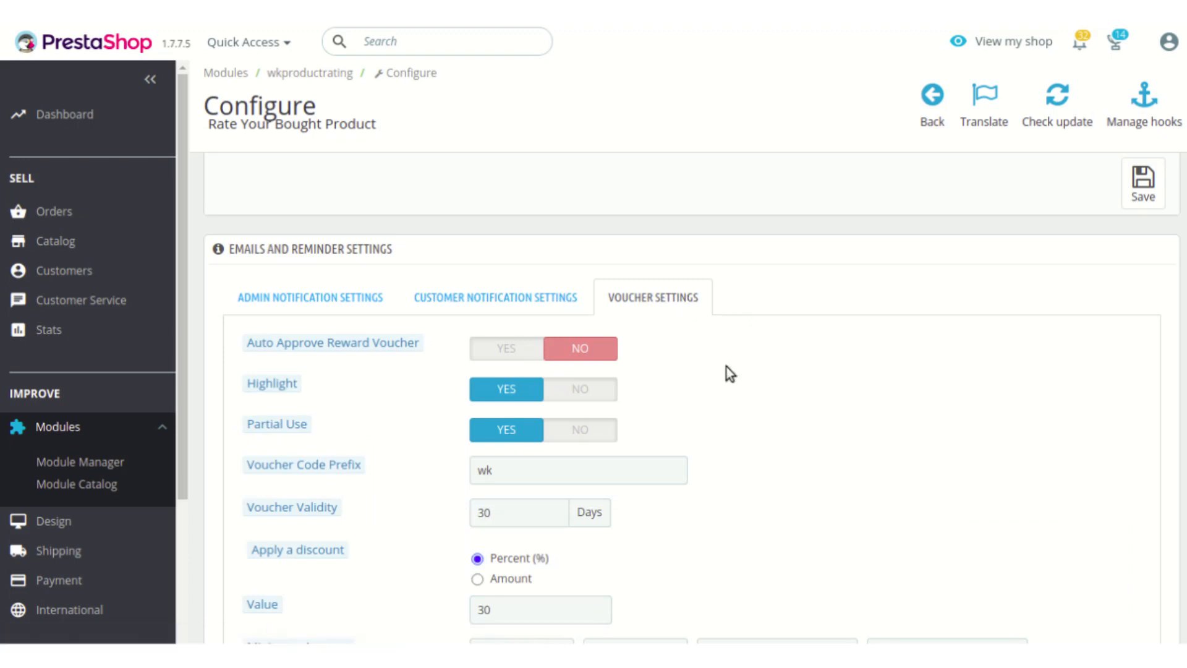
scroll(726, 366, "down", 2)
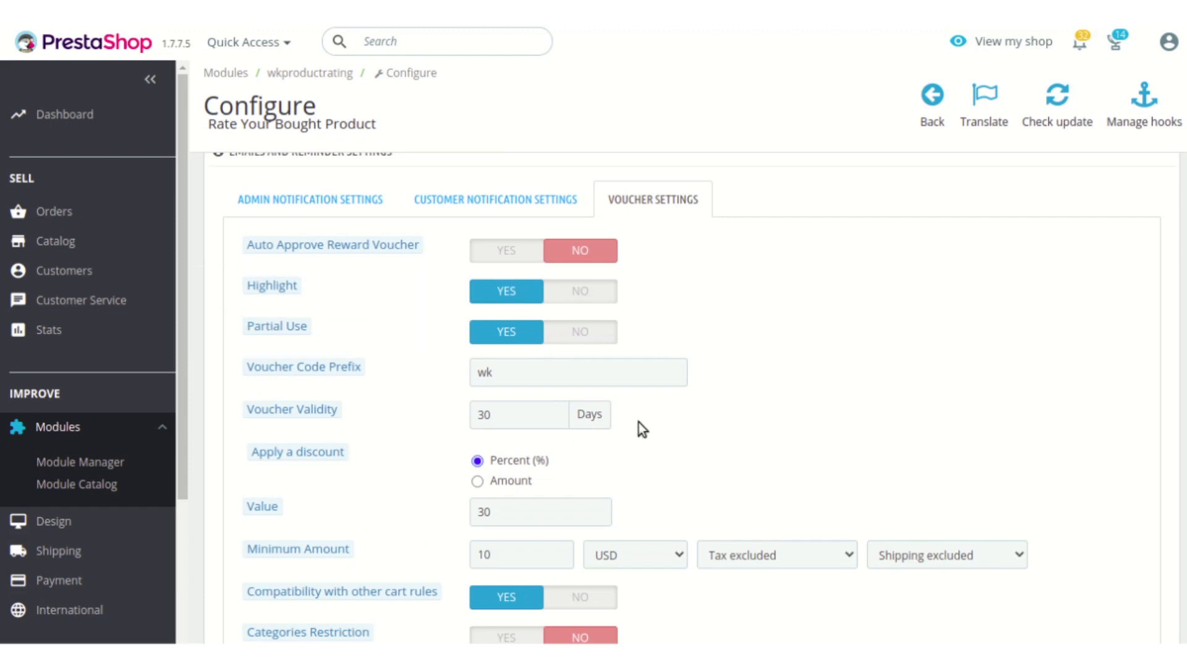
scroll(639, 423, "down", 2)
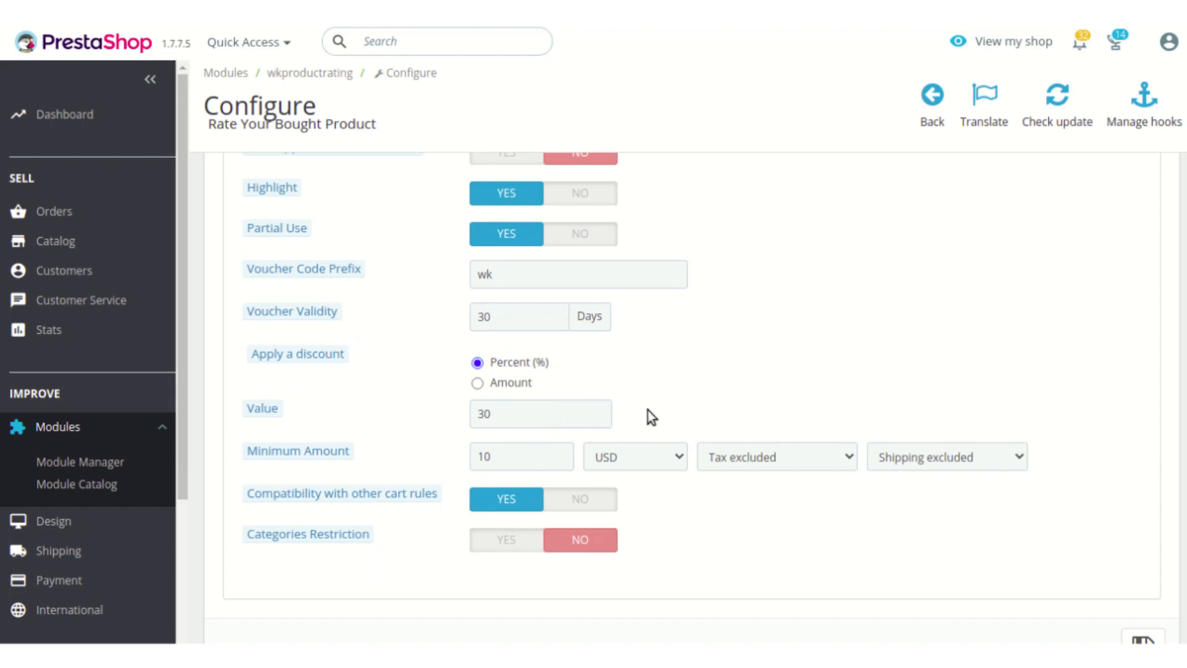
mouse_move(380, 499)
scroll(469, 564, "down", 2)
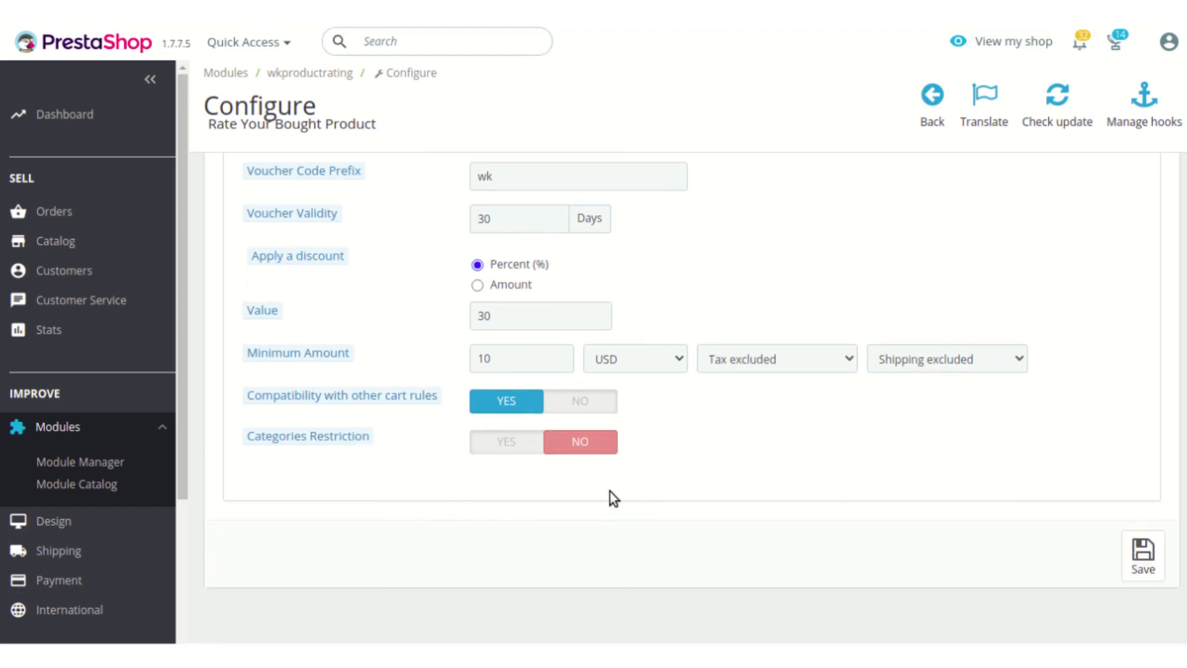
scroll(613, 495, "up", 7)
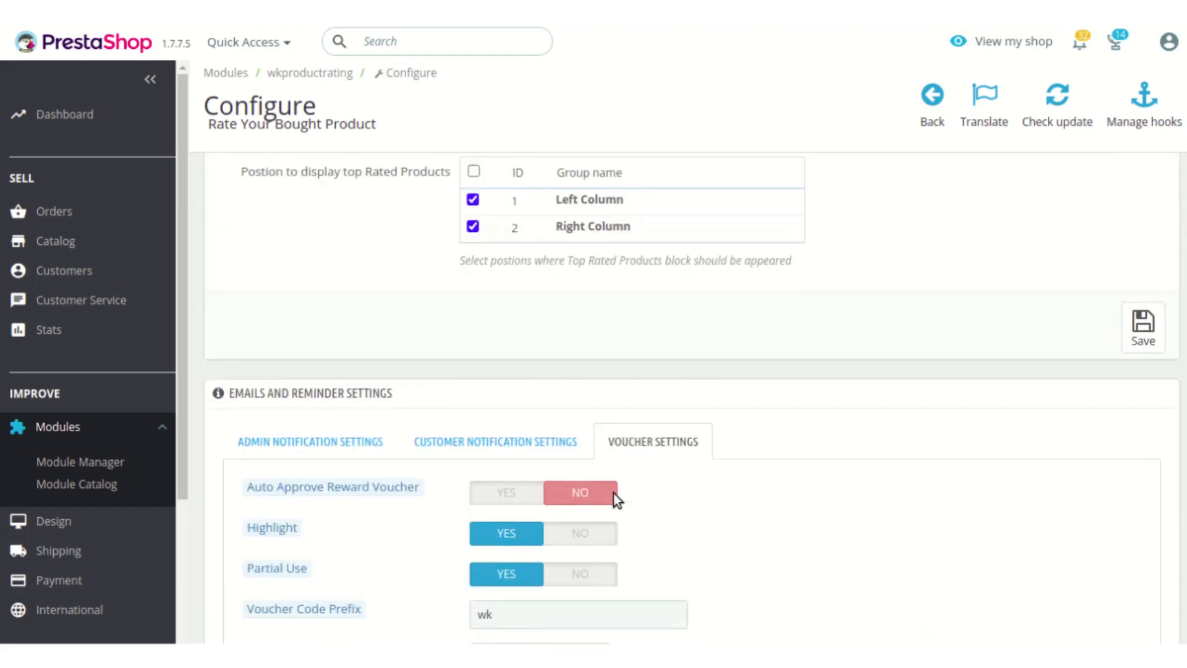
scroll(616, 498, "up", 4)
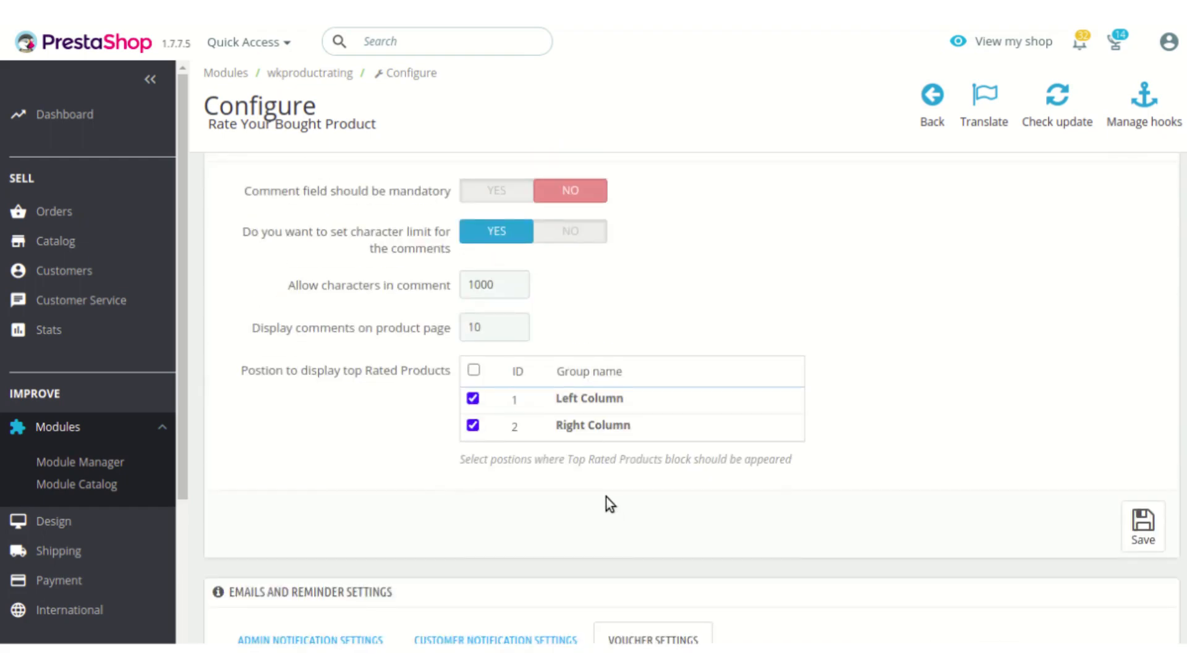
scroll(606, 496, "up", 7)
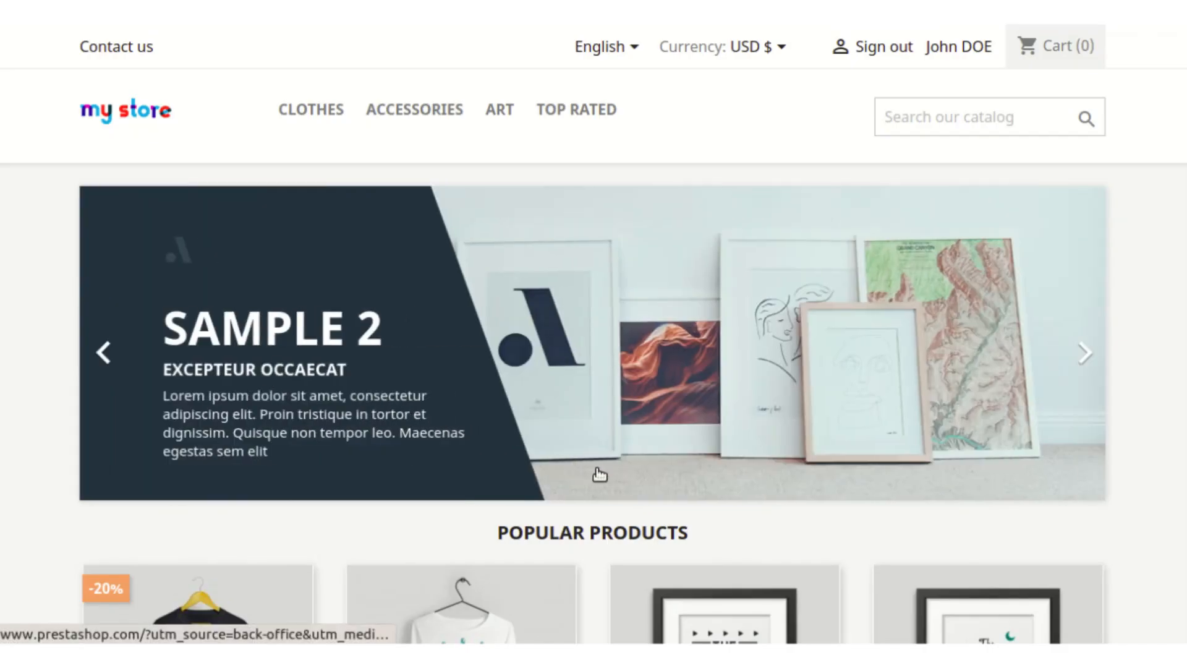
Step: Switch to the shop front, add one Mug The adventure begins to the cart and open the shopping cart
scroll(597, 473, "down", 3)
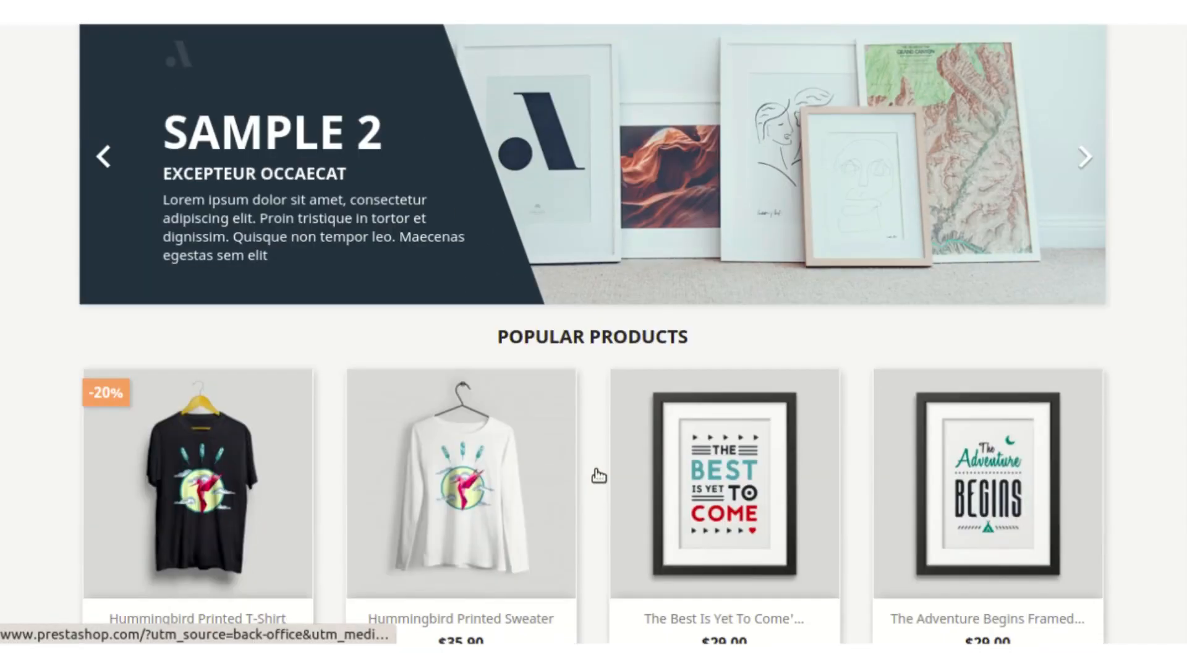
scroll(603, 477, "down", 4)
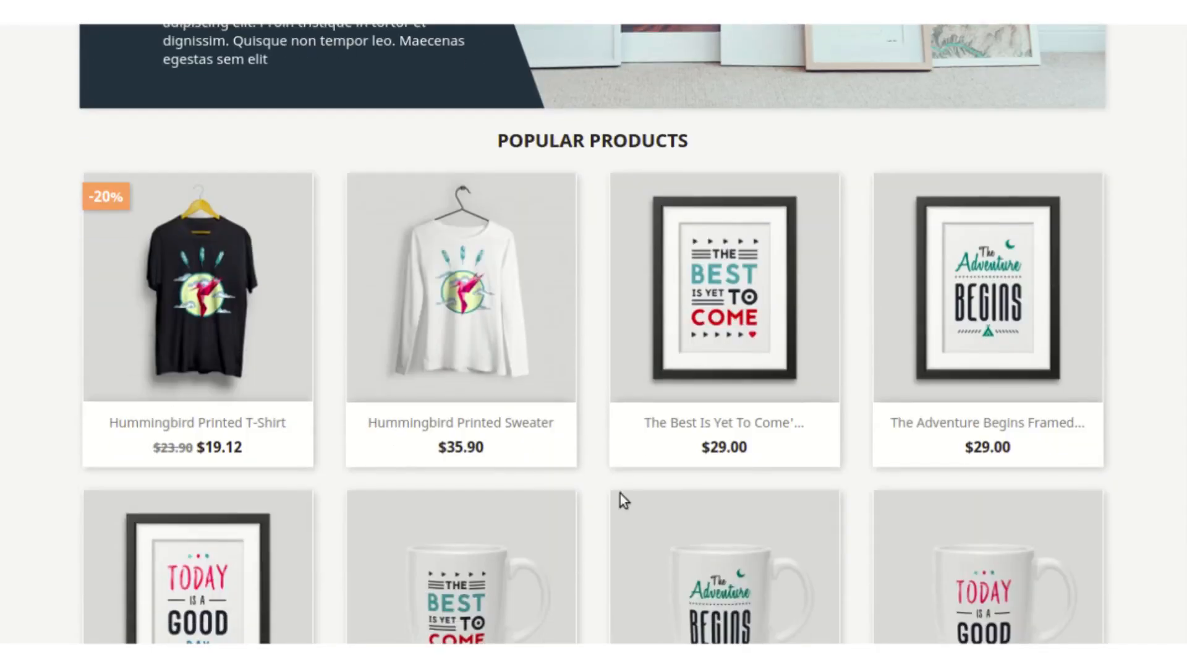
left_click(696, 565)
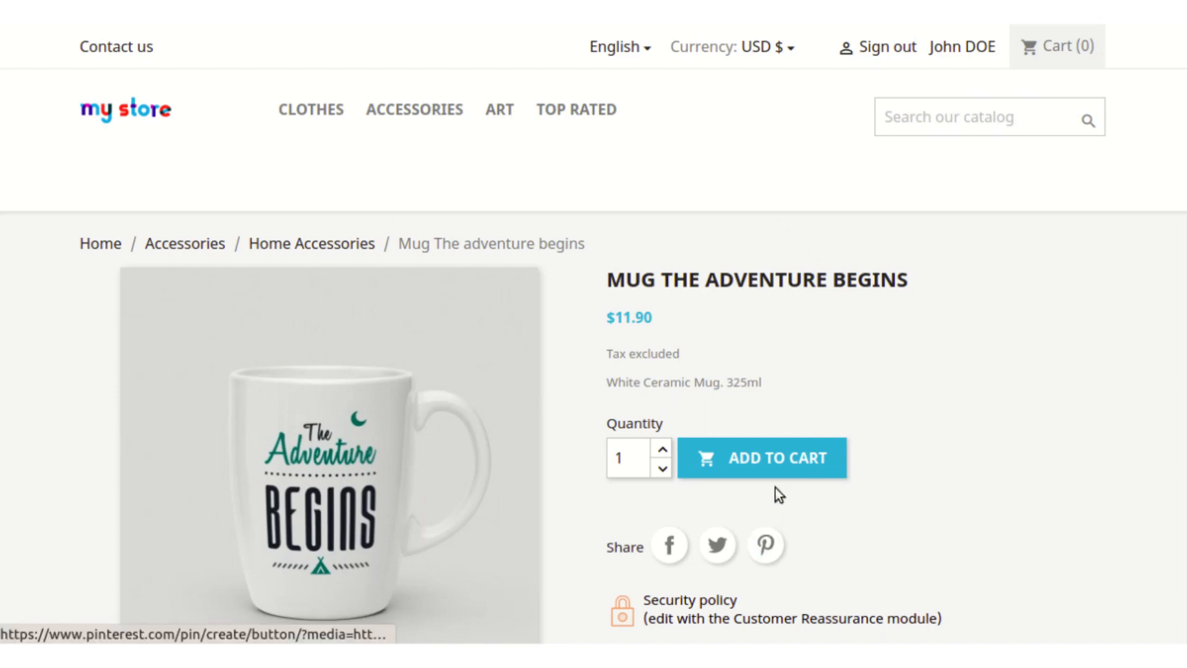
left_click(784, 468)
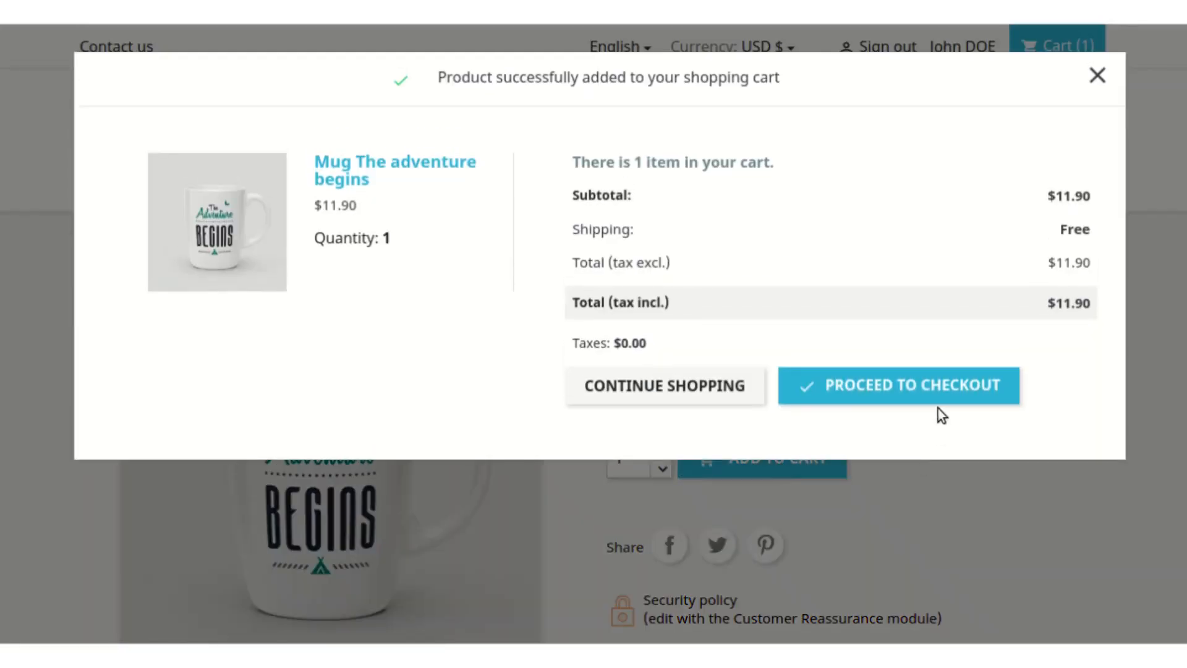
left_click(939, 398)
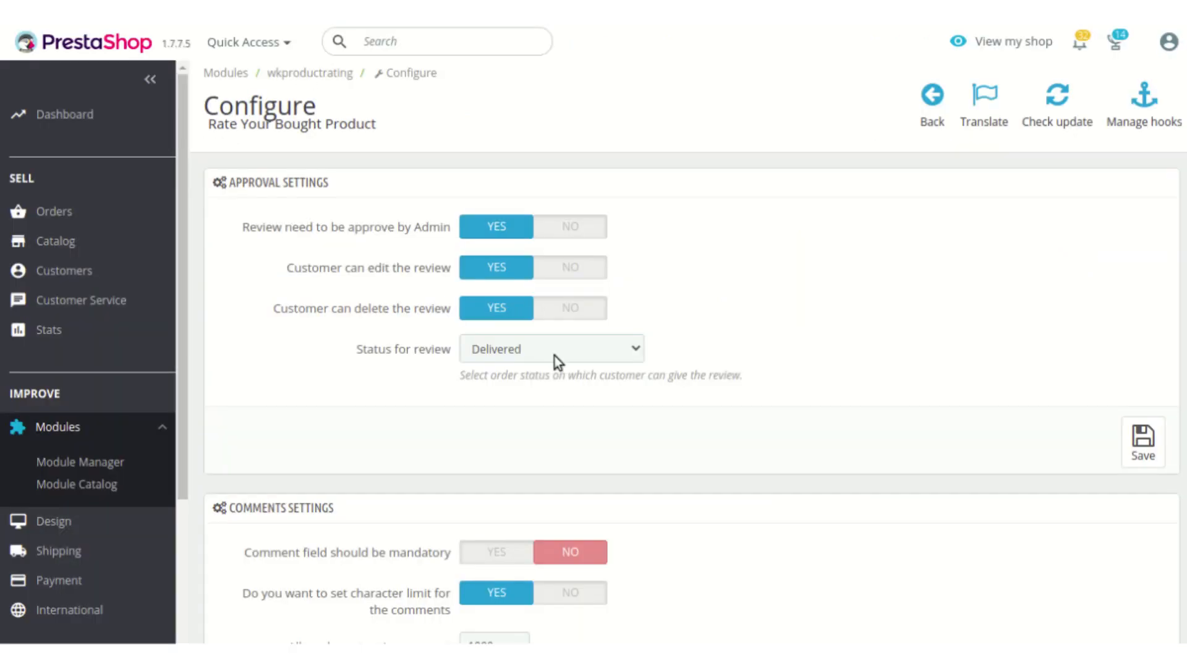
Step: Return to the module configuration, set the voucher's Highlight option to No and save the voucher settings
scroll(563, 377, "down", 3)
scroll(587, 414, "up", 2)
scroll(583, 405, "down", 11)
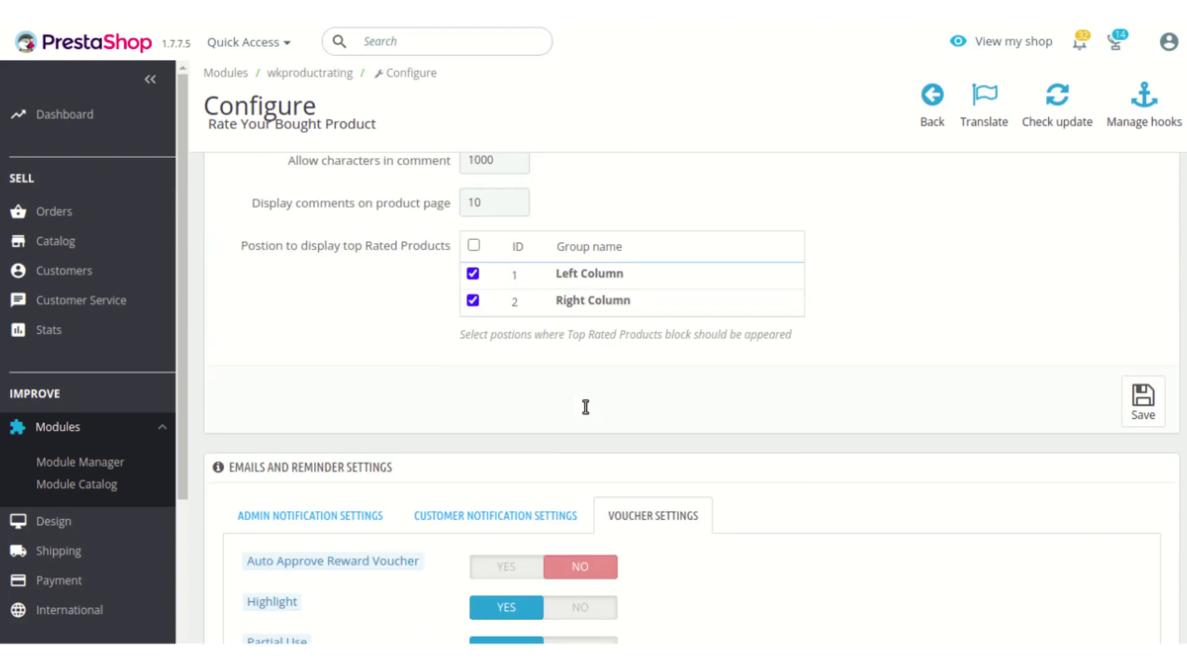
left_click(592, 309)
scroll(990, 445, "down", 4)
left_click(1145, 538)
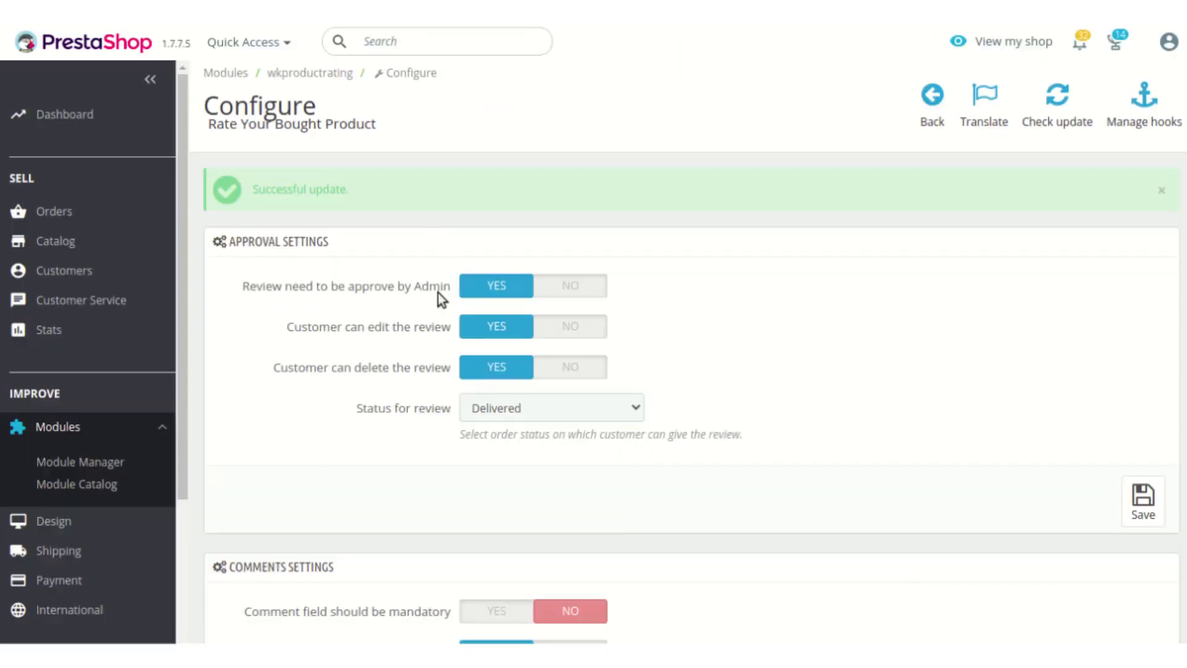
Step: Check the saved voucher settings in the emails and reminder section
scroll(438, 303, "down", 10)
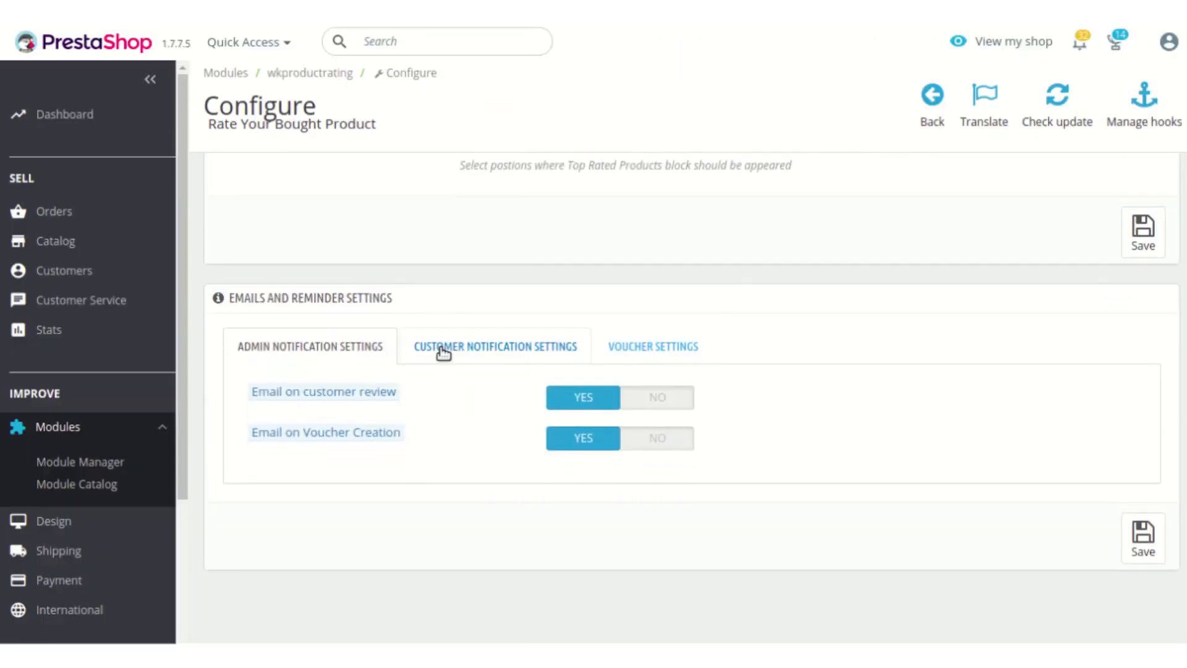
left_click(627, 349)
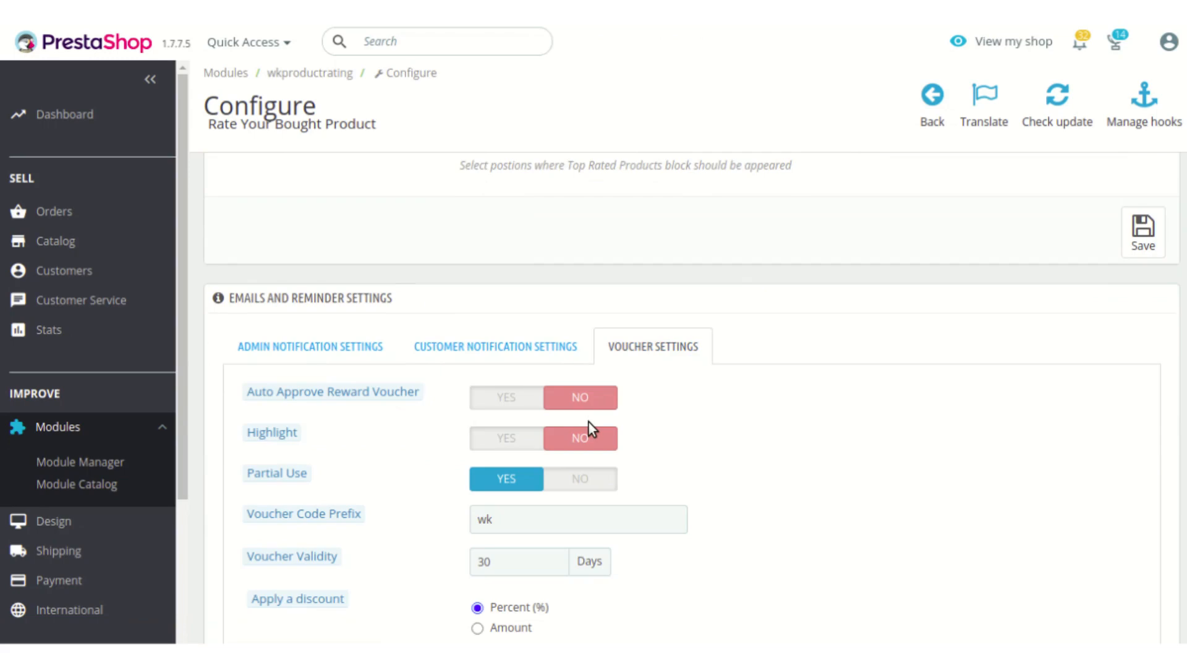
scroll(588, 422, "down", 4)
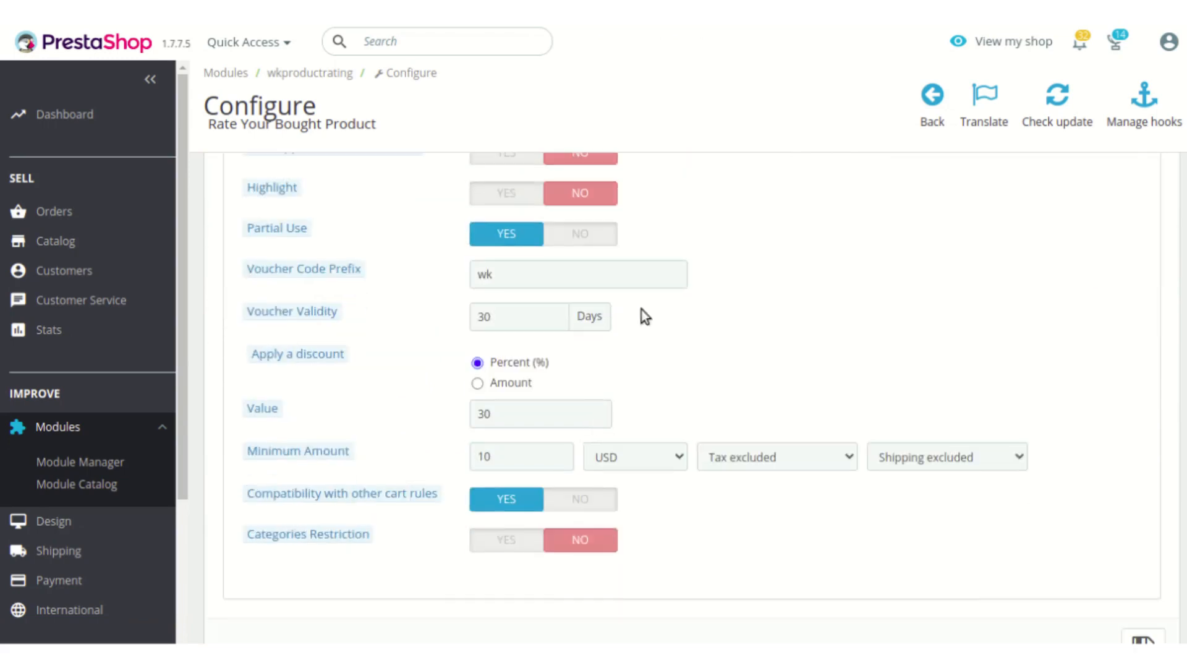
scroll(640, 309, "up", 5)
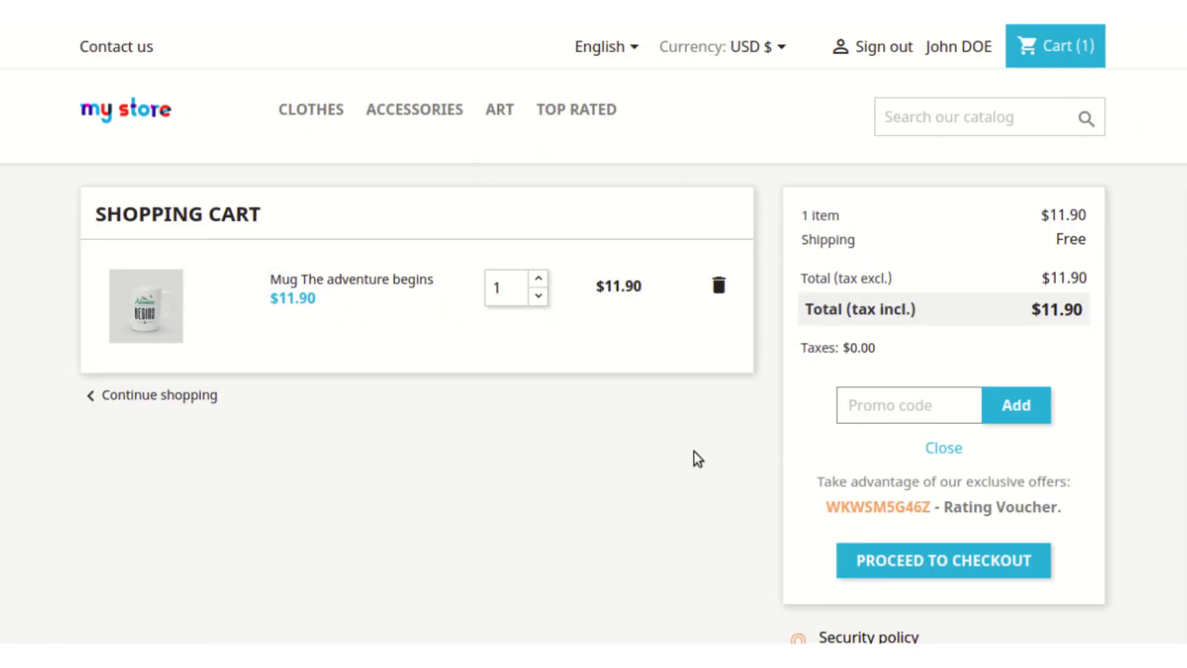
Step: Switch to the shop front's shopping cart, look over the order summary and proceed to checkout
scroll(696, 454, "down", 2)
scroll(696, 460, "down", 3)
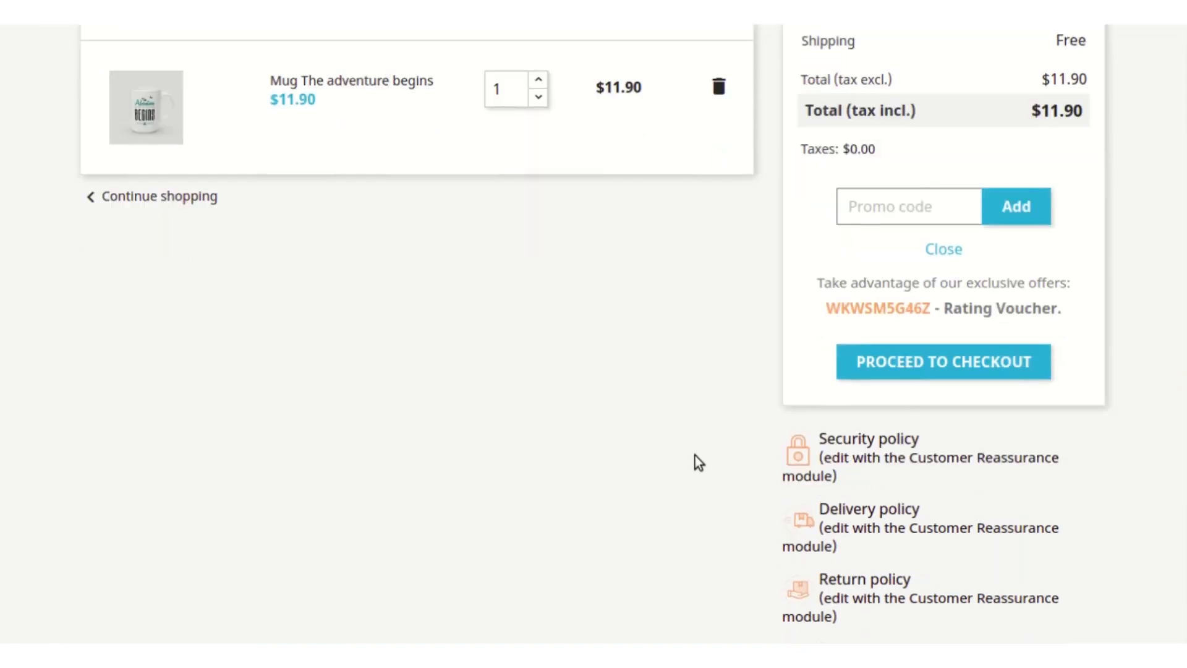
scroll(695, 463, "up", 5)
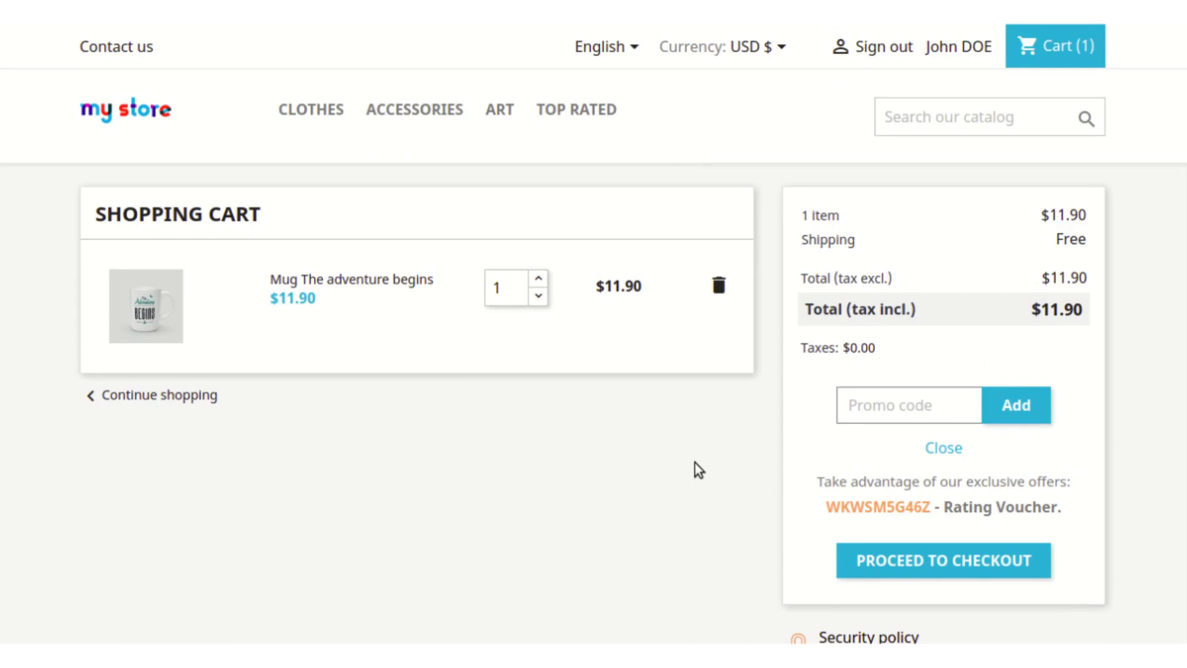
left_click(952, 554)
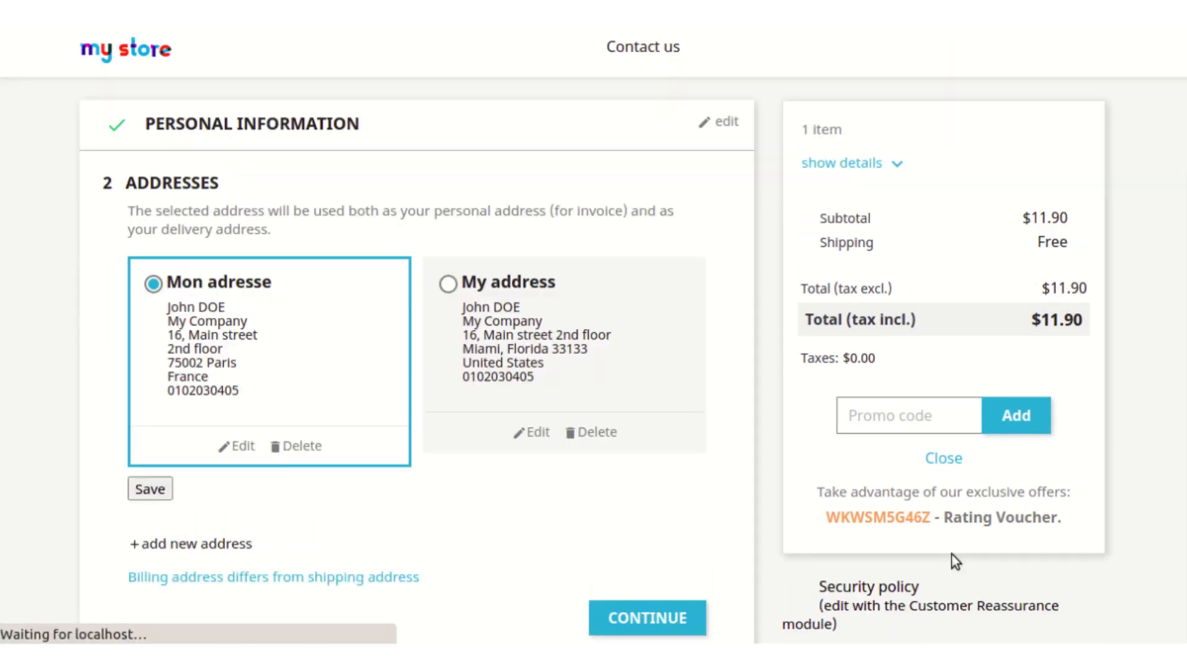
Step: Select My address as the checkout address and My carrier as the shipping method, and continue to payment
scroll(643, 373, "down", 4)
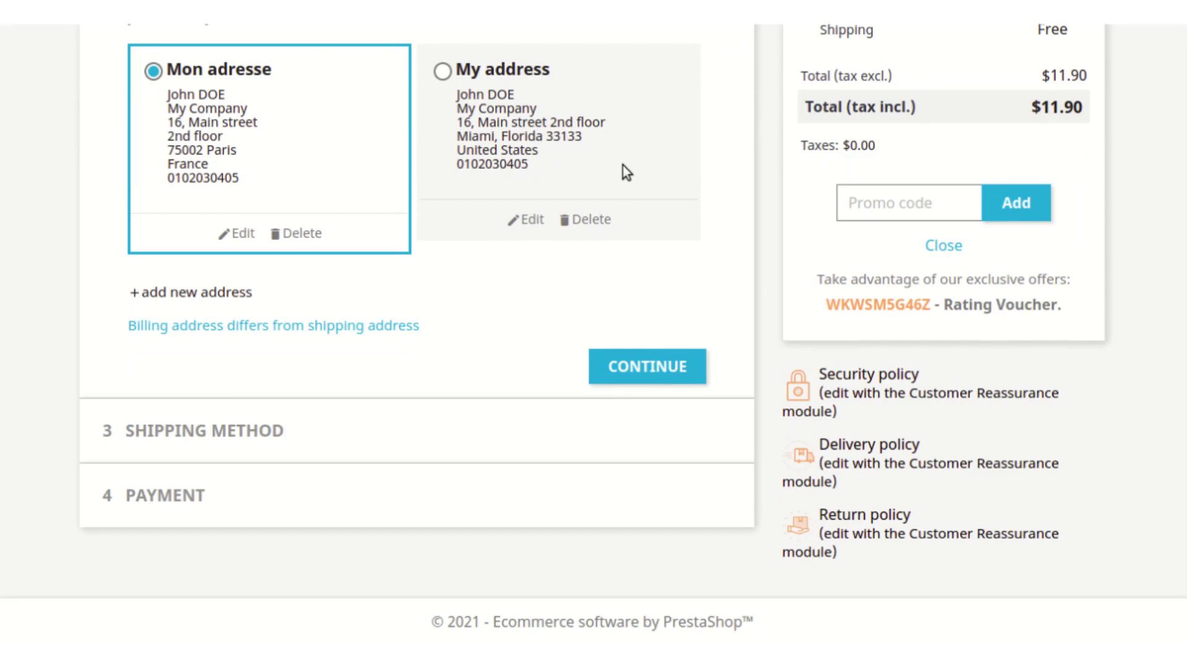
left_click(443, 71)
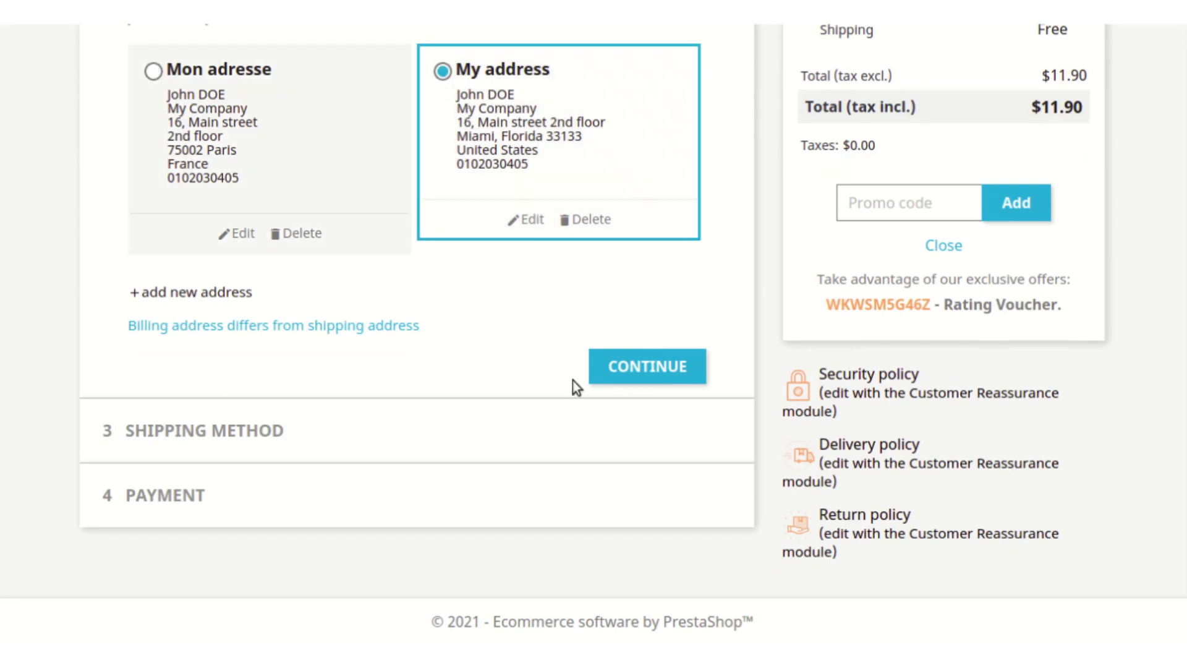
left_click(654, 383)
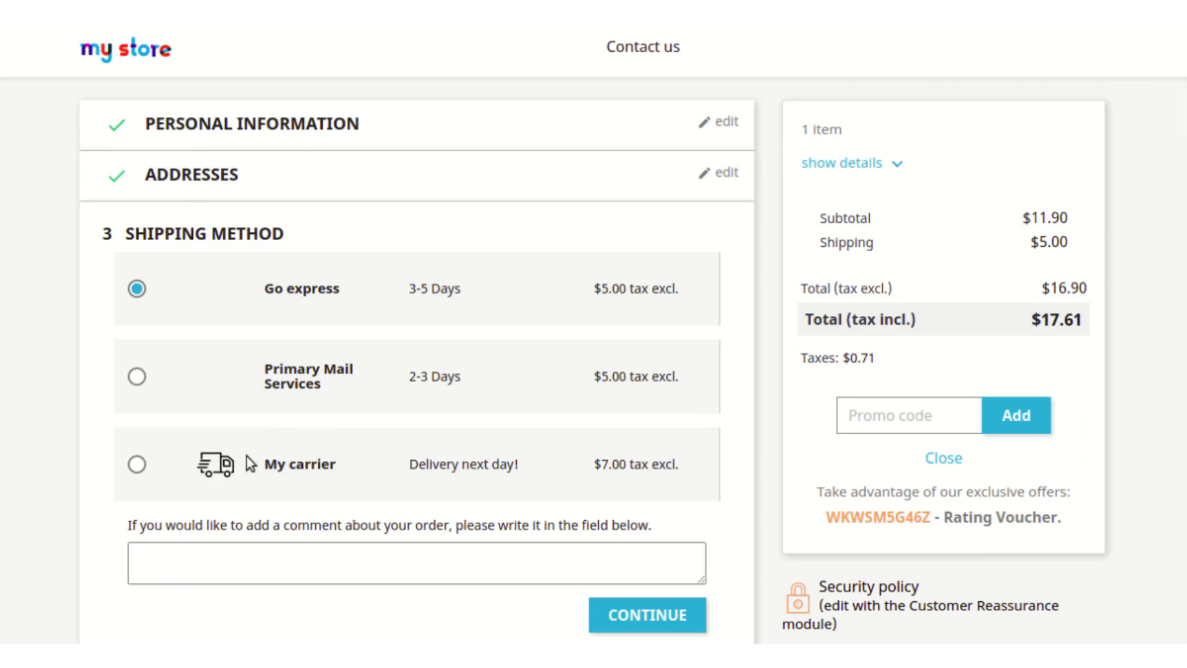
left_click(248, 463)
scroll(479, 520, "down", 3)
left_click(662, 431)
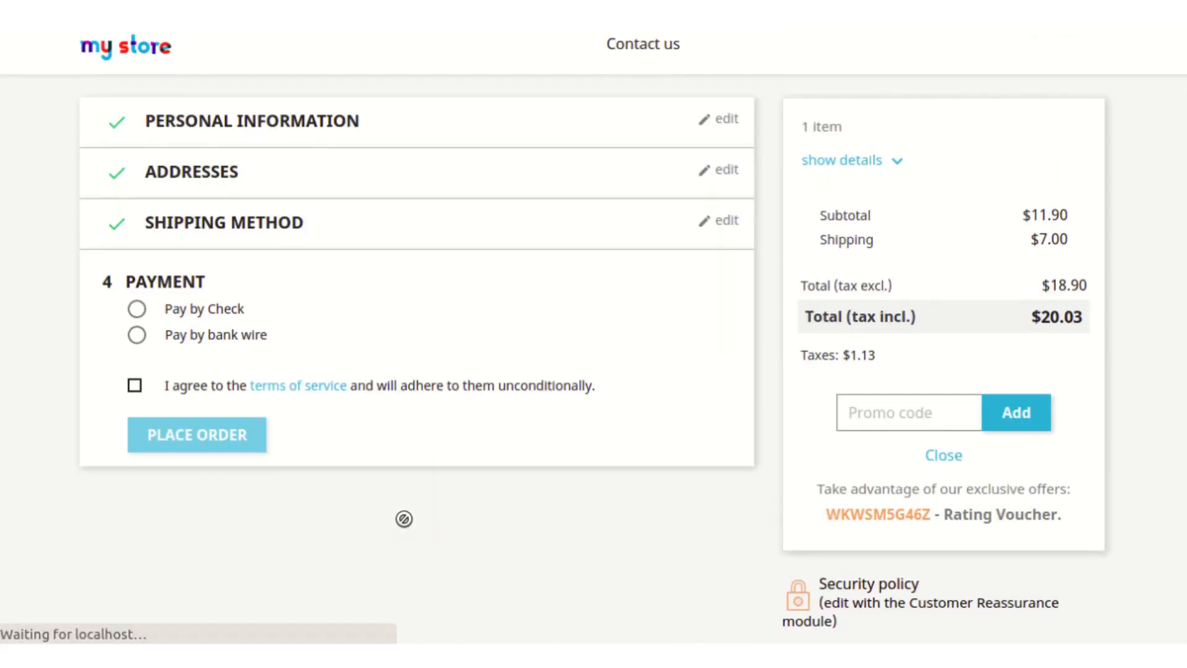
Step: Choose bank transfer as the payment method, place the order and look over the order confirmation
scroll(403, 517, "down", 3)
left_click(137, 141)
left_click(135, 256)
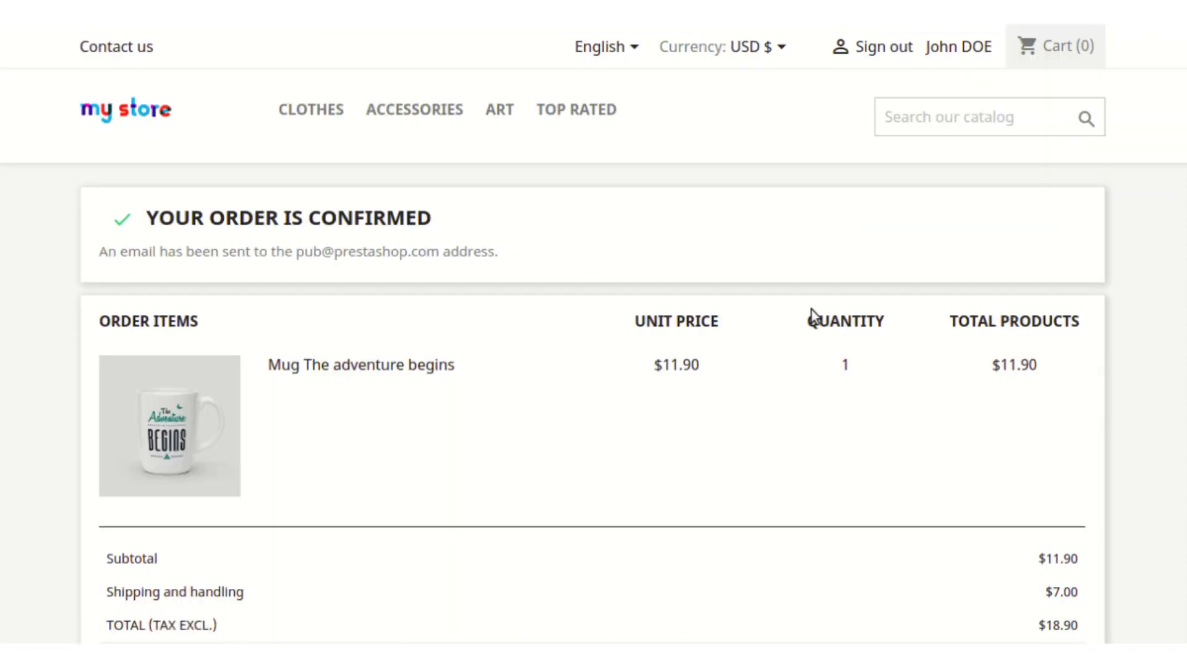
scroll(800, 299, "down", 4)
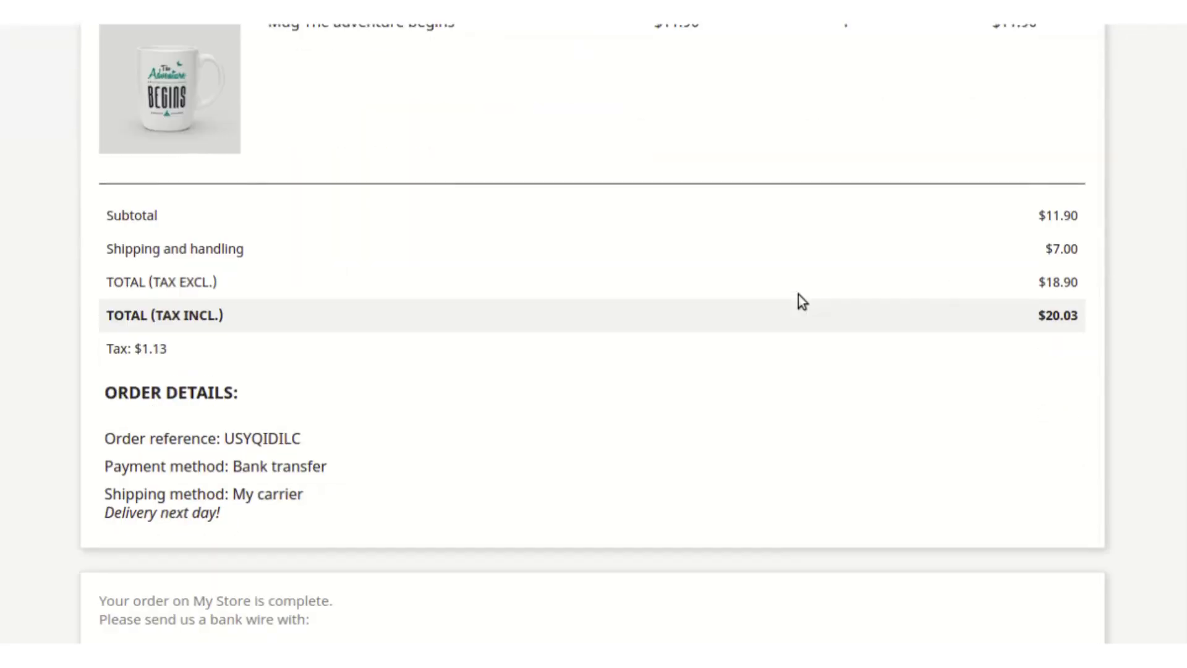
scroll(798, 294, "up", 4)
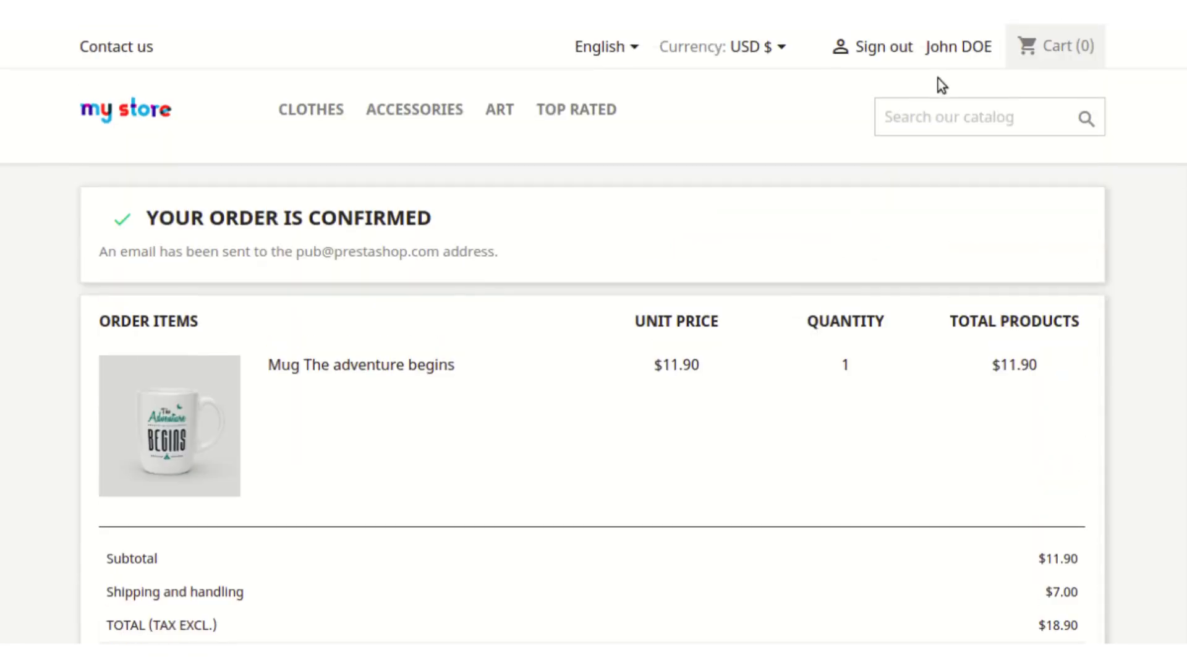
Step: Open the newest order's details from the customer account's order history and look through them
left_click(965, 50)
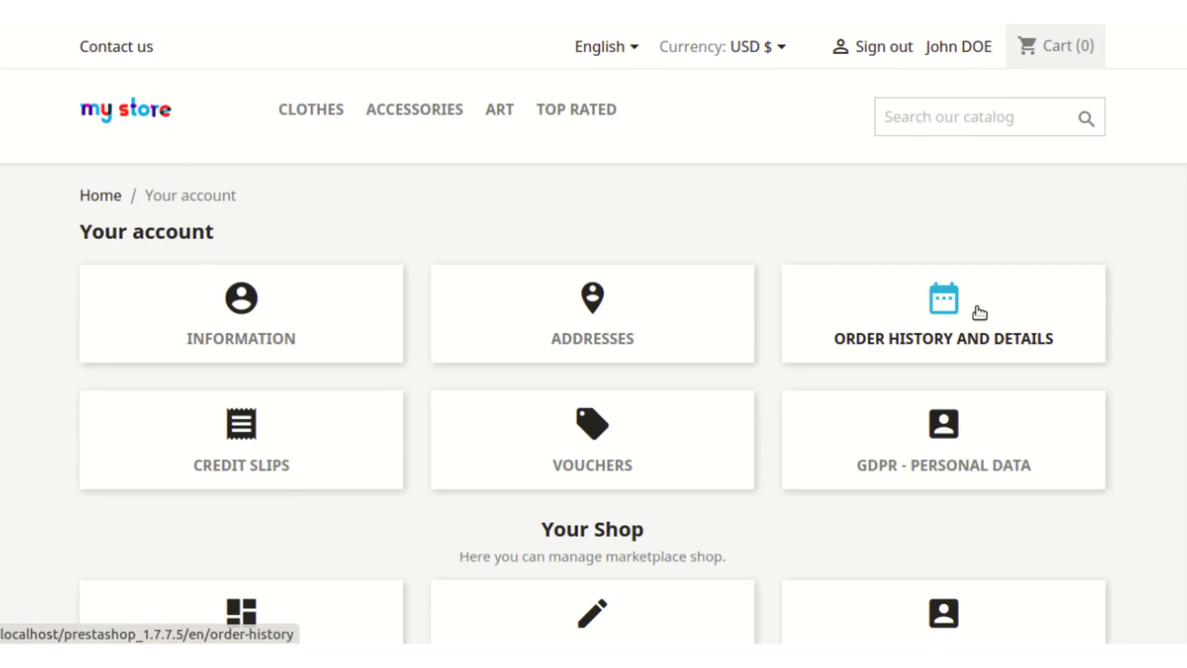
left_click(979, 312)
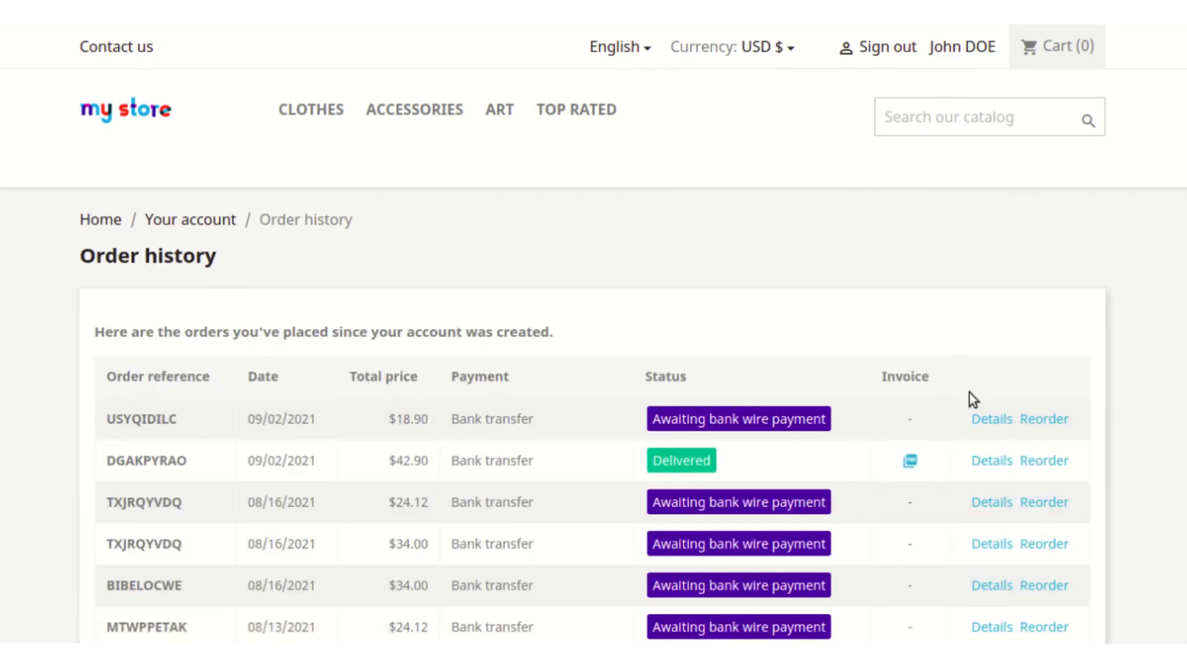
left_click(986, 418)
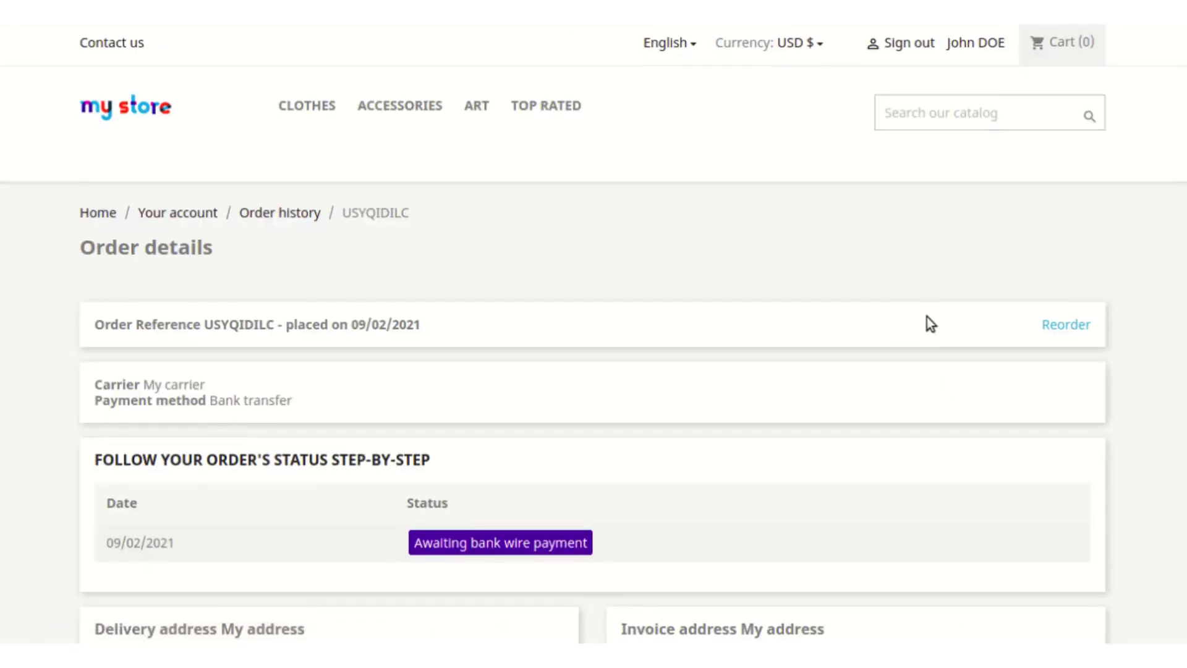
scroll(927, 317, "down", 7)
scroll(931, 316, "down", 7)
scroll(931, 317, "up", 5)
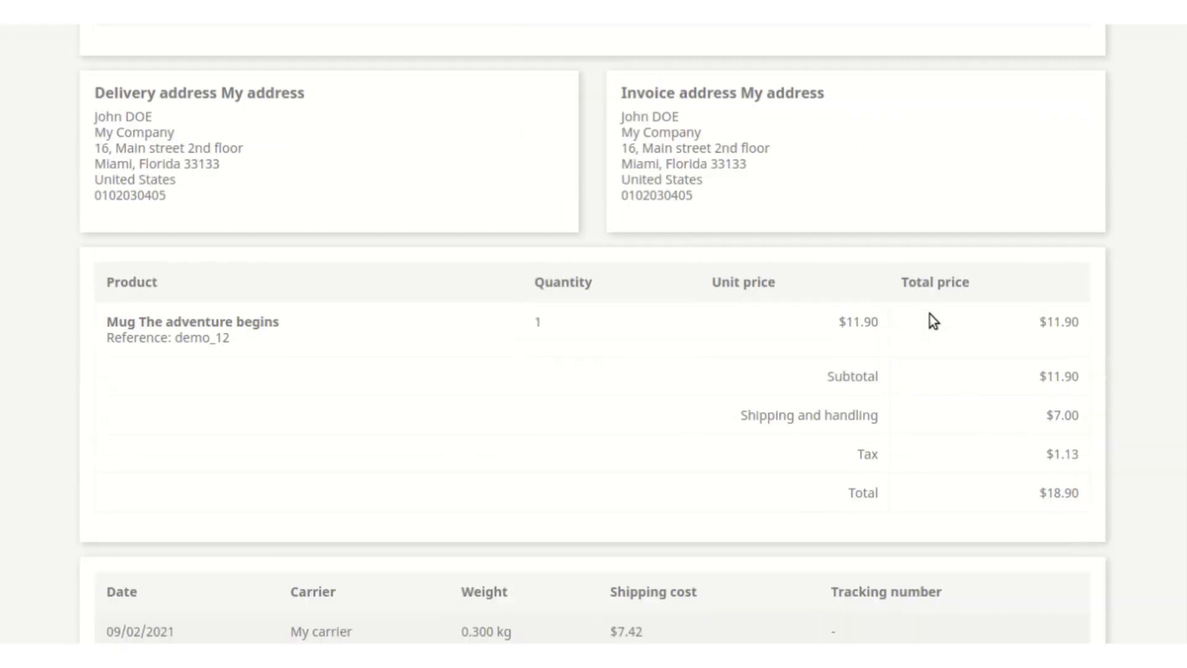
scroll(929, 314, "up", 8)
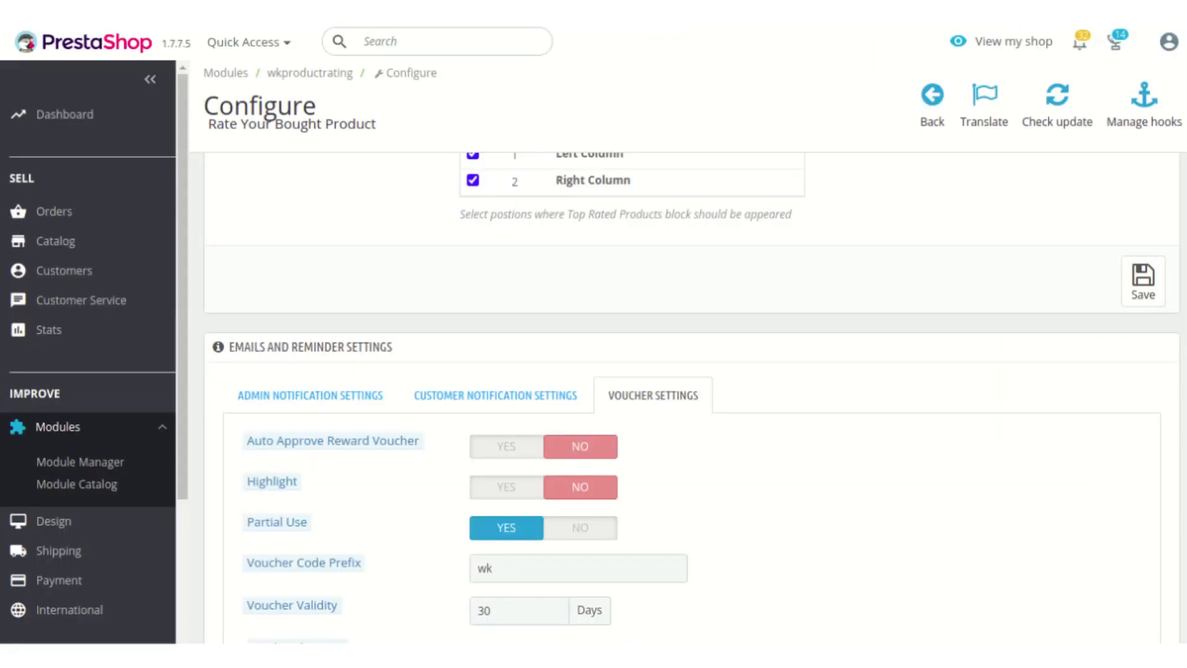
Step: Switch to the PrestaShop back office, open the newest order and update its status to Delivered
left_click(93, 216)
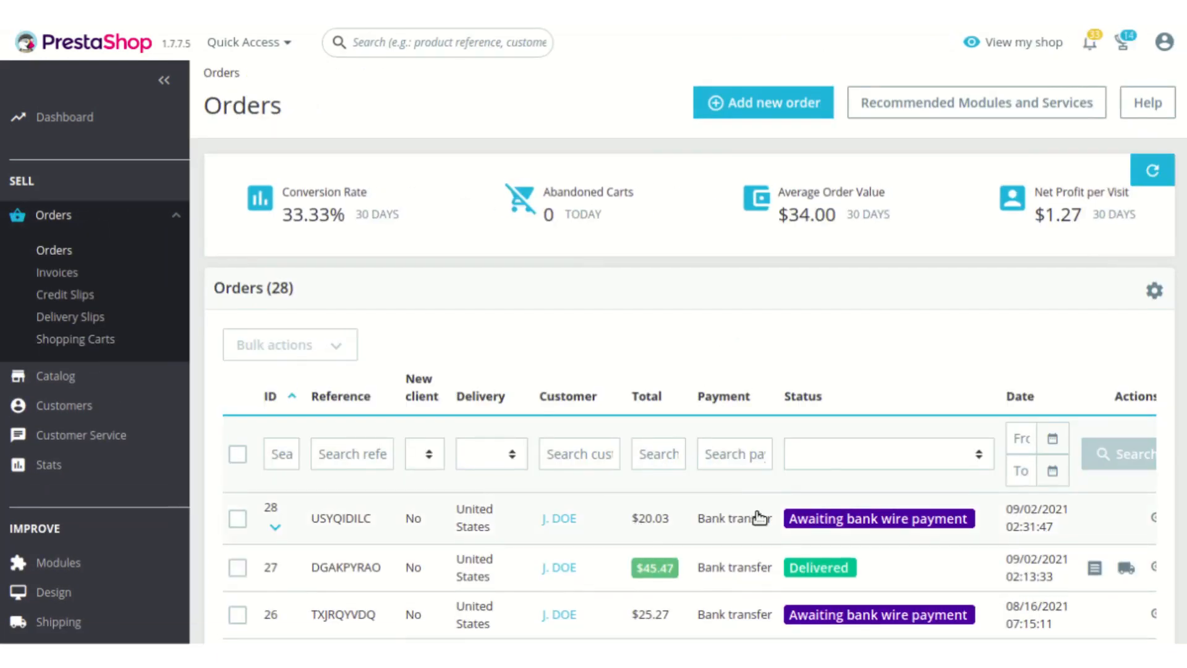
left_click(715, 519)
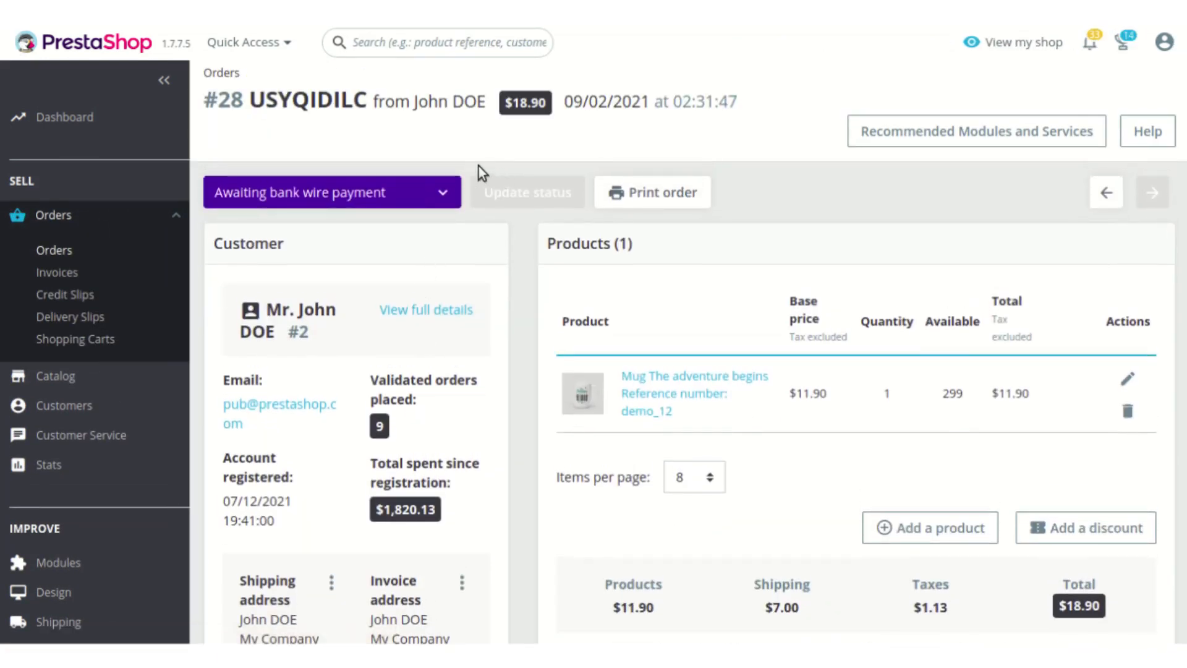
left_click(429, 194)
left_click(366, 288)
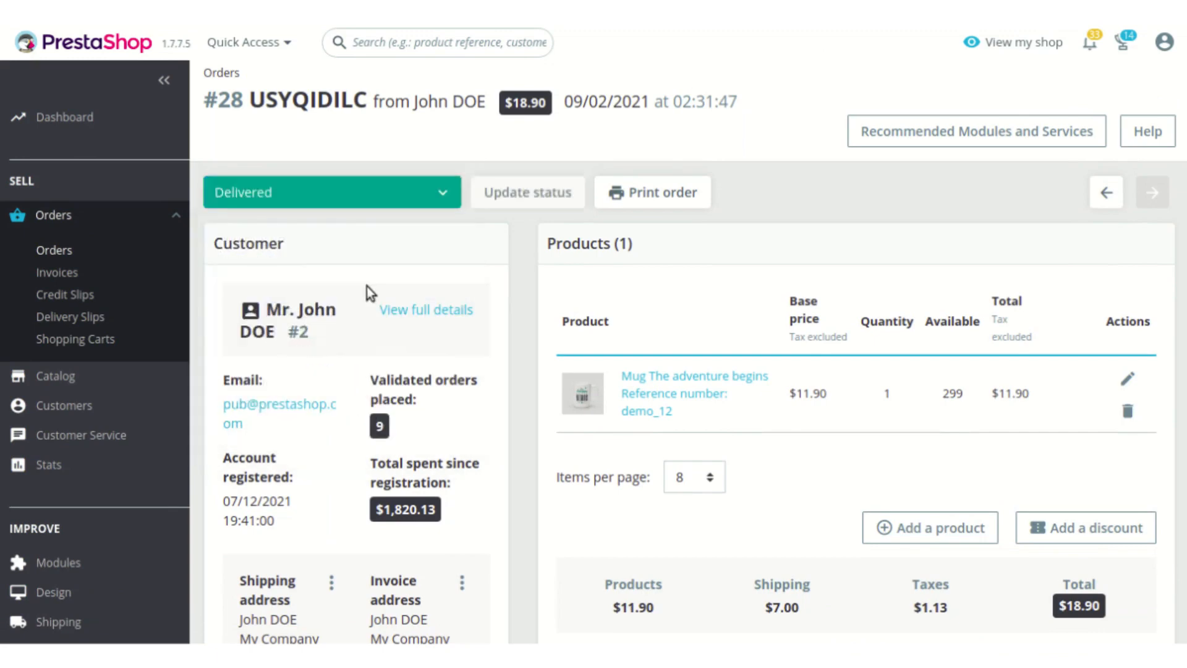
left_click(547, 185)
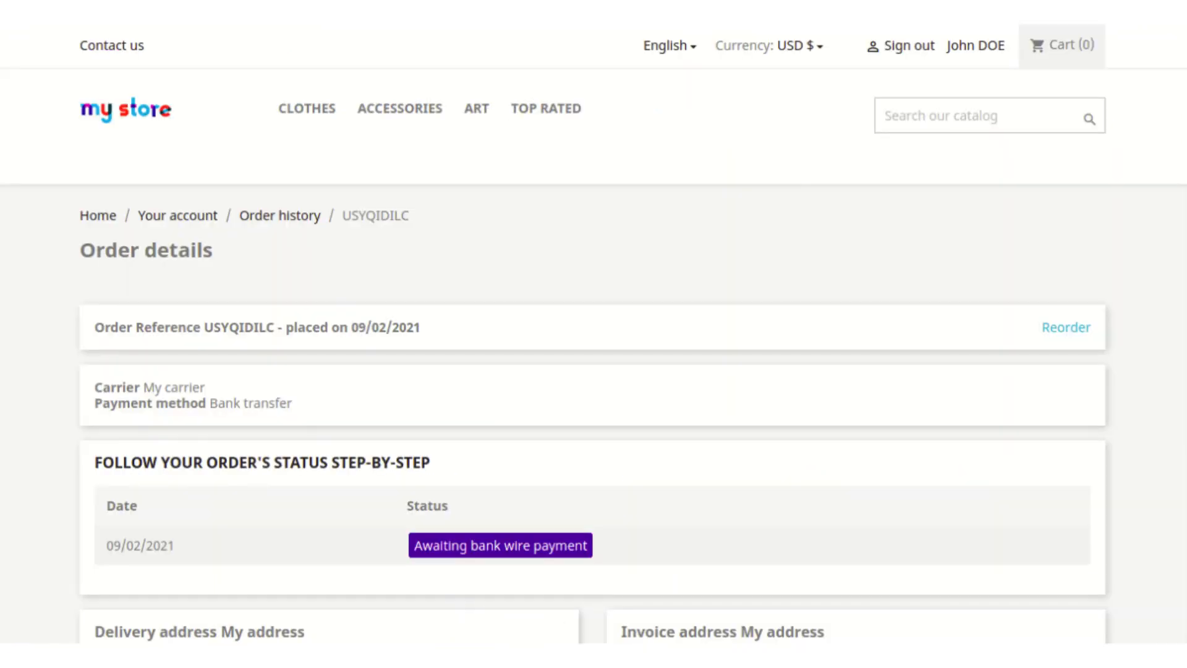
Step: Return to the order details in the shop front, reload them and start a review for Mug The adventure begins
scroll(734, 204, "down", 4)
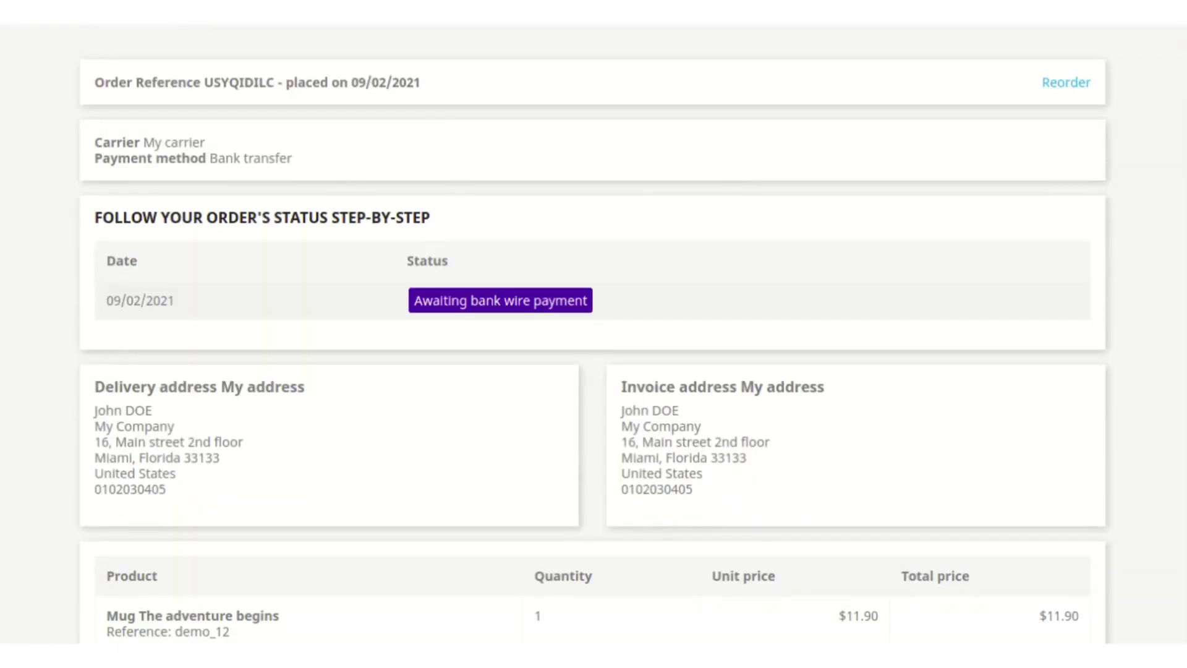
key("F5")
scroll(803, 342, "down", 10)
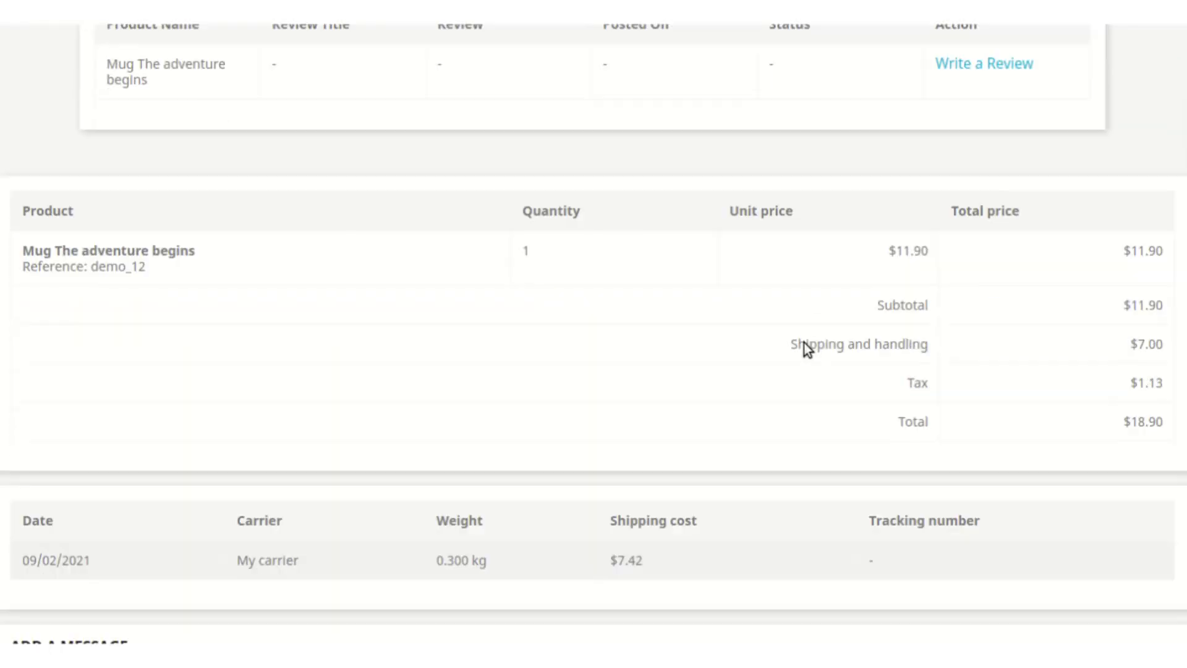
scroll(804, 342, "up", 4)
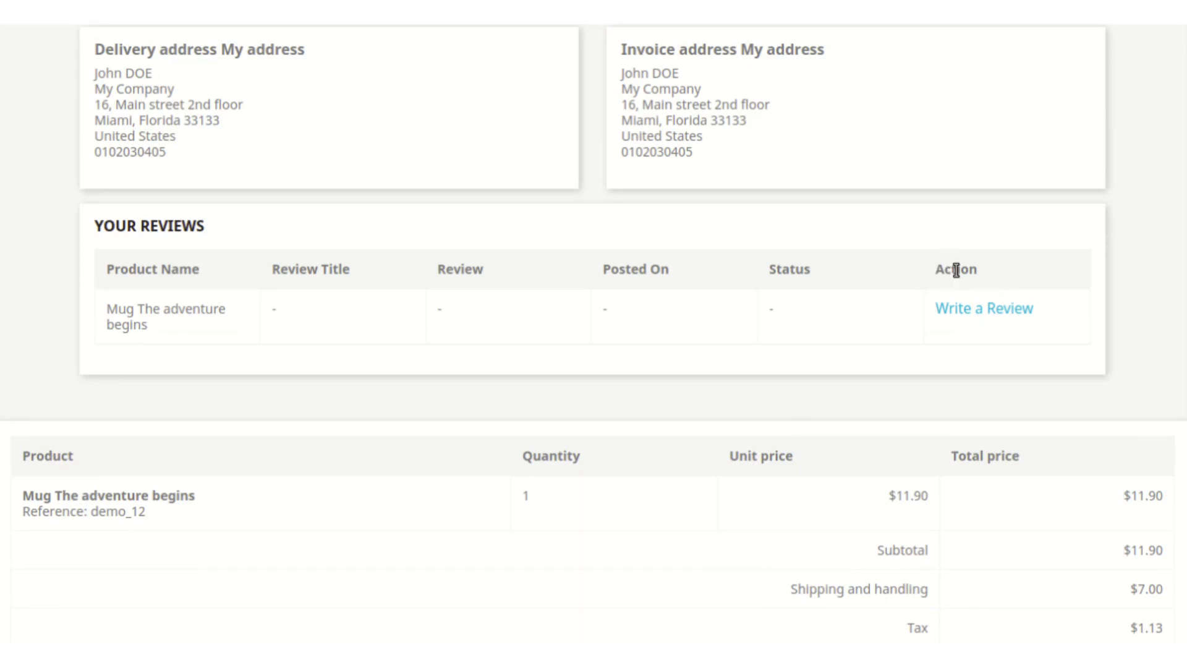
left_click(995, 312)
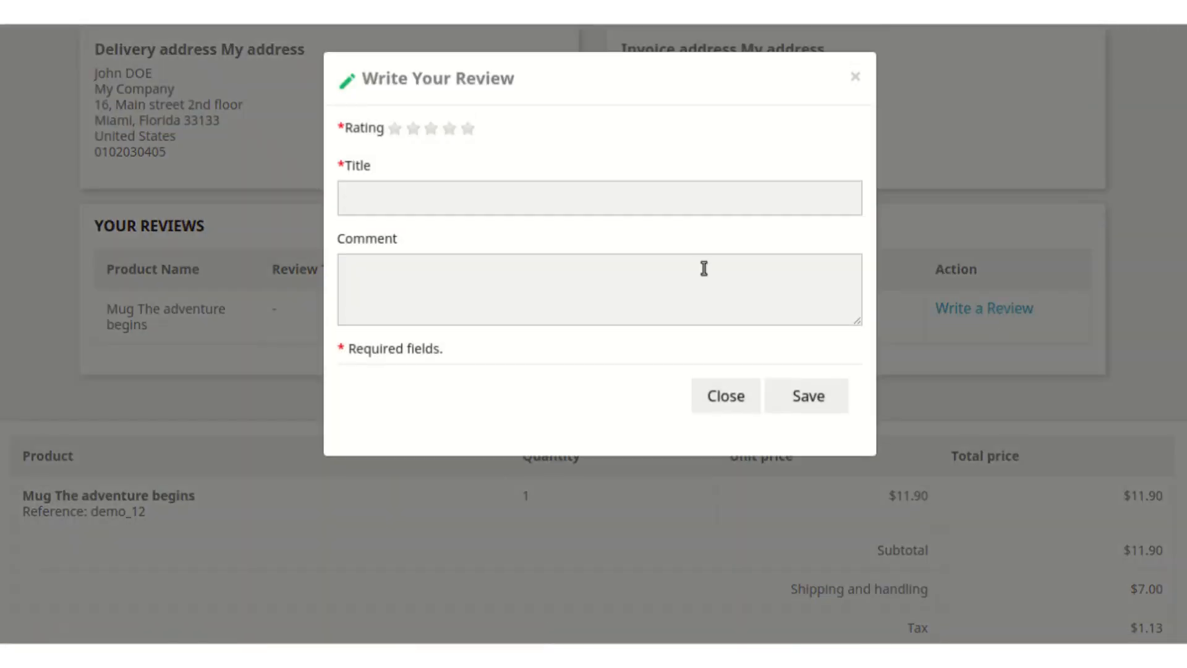
Step: Give the mug five stars with the title "best product" and the comment "awesome product", and save the review
left_click(468, 129)
left_click(472, 196)
type("best product")
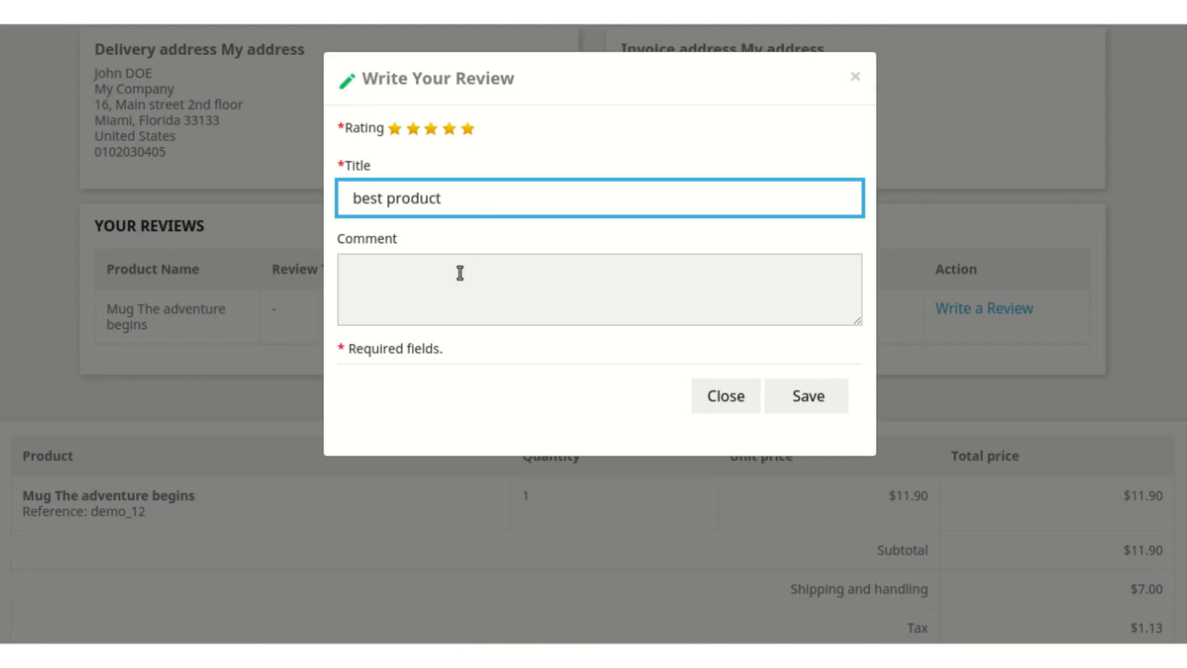
left_click(460, 273)
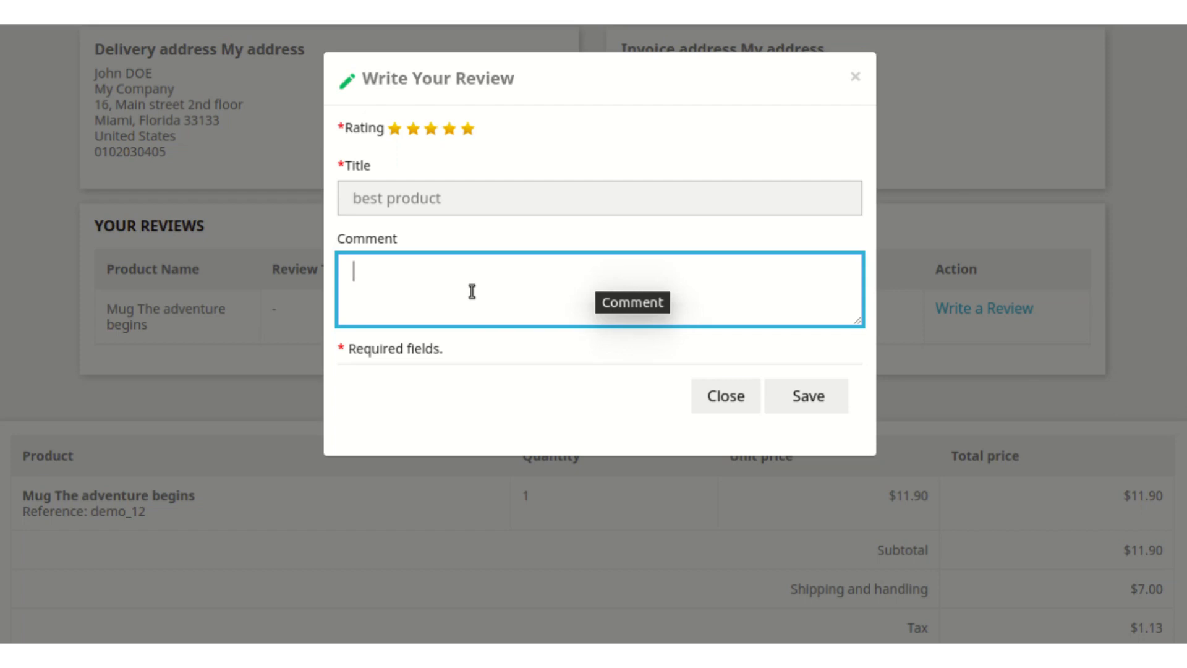
type("awes")
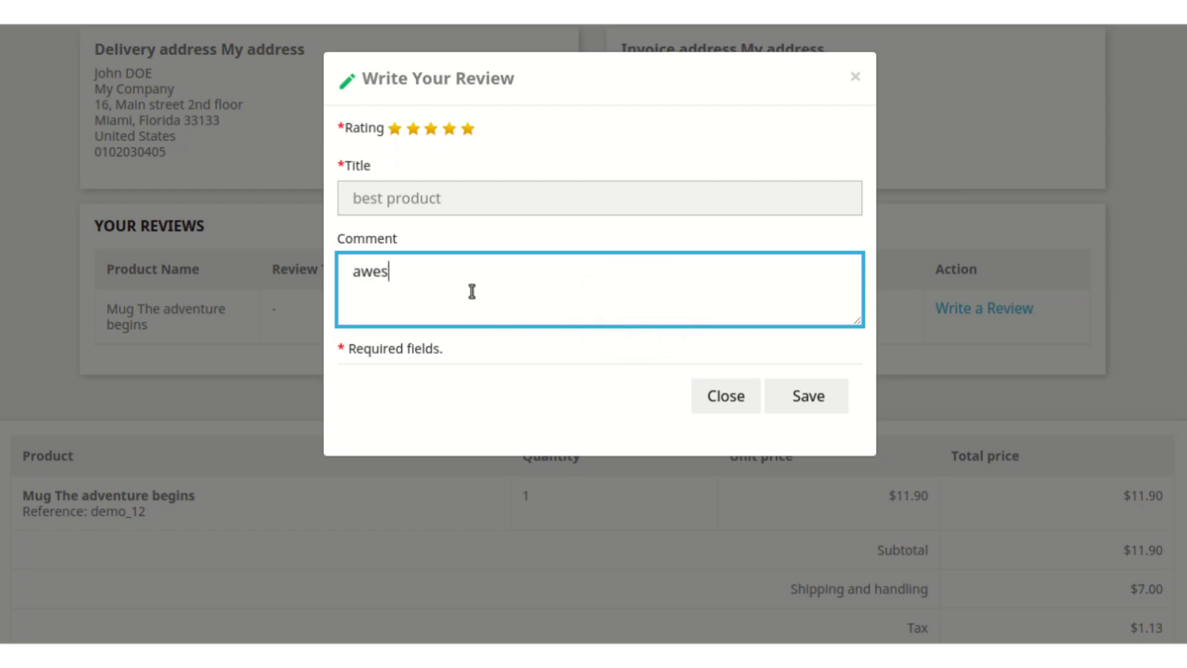
type("ome product")
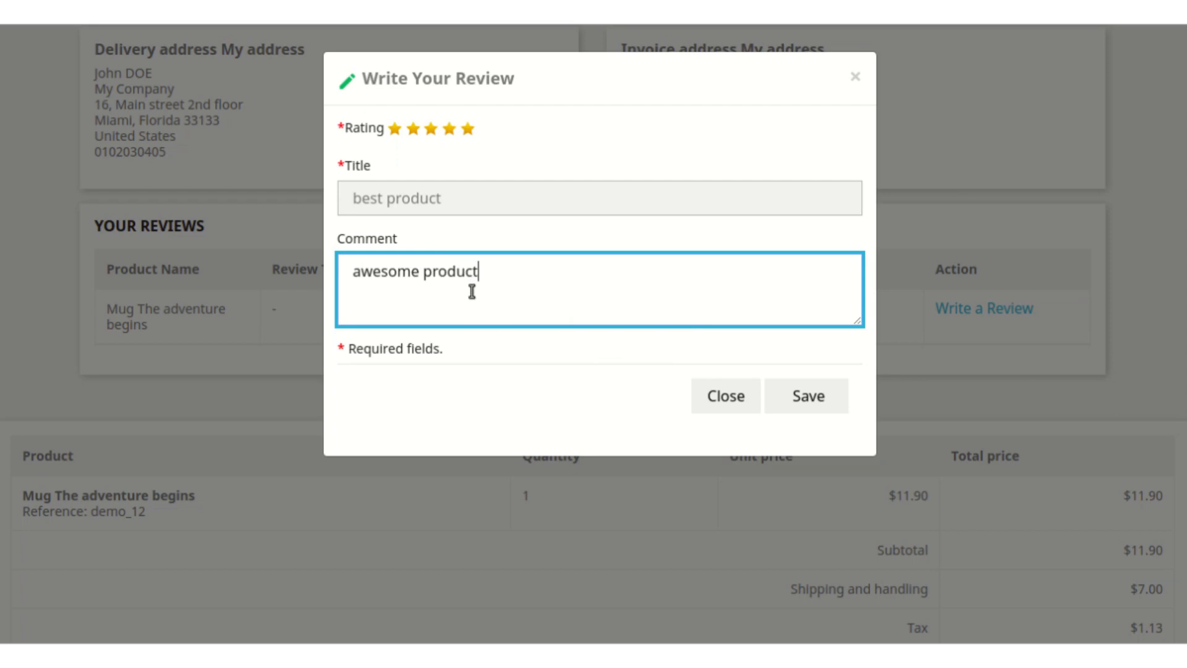
left_click(831, 393)
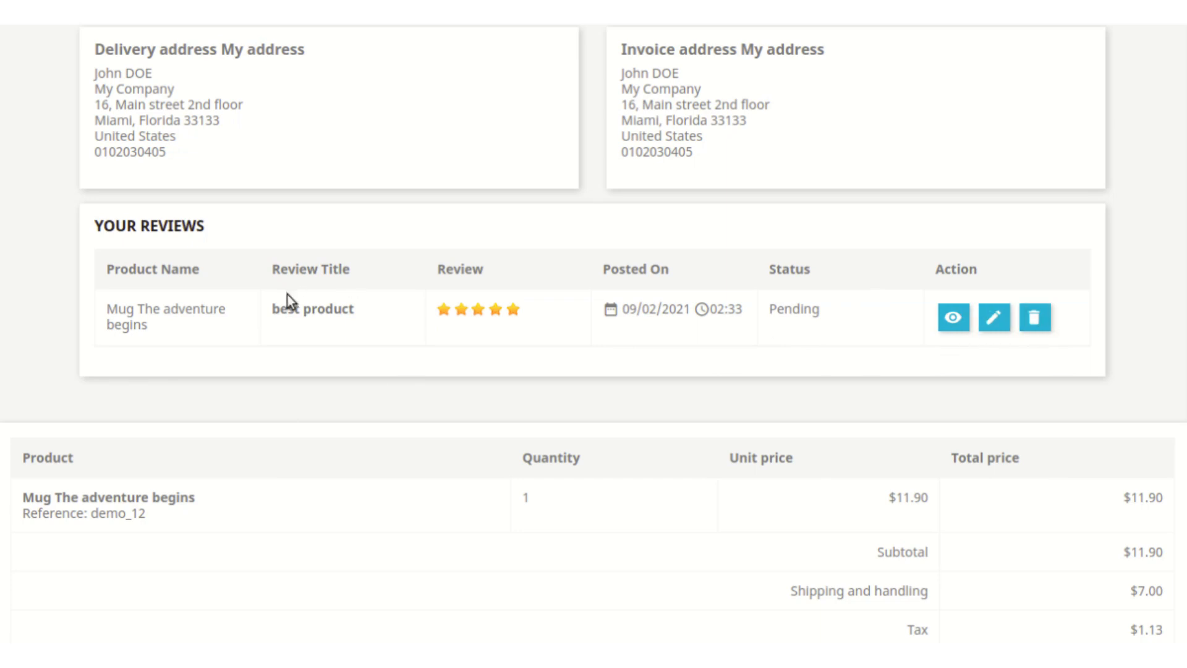
Step: Open the mug review's edit form and close it without making changes
left_click(993, 321)
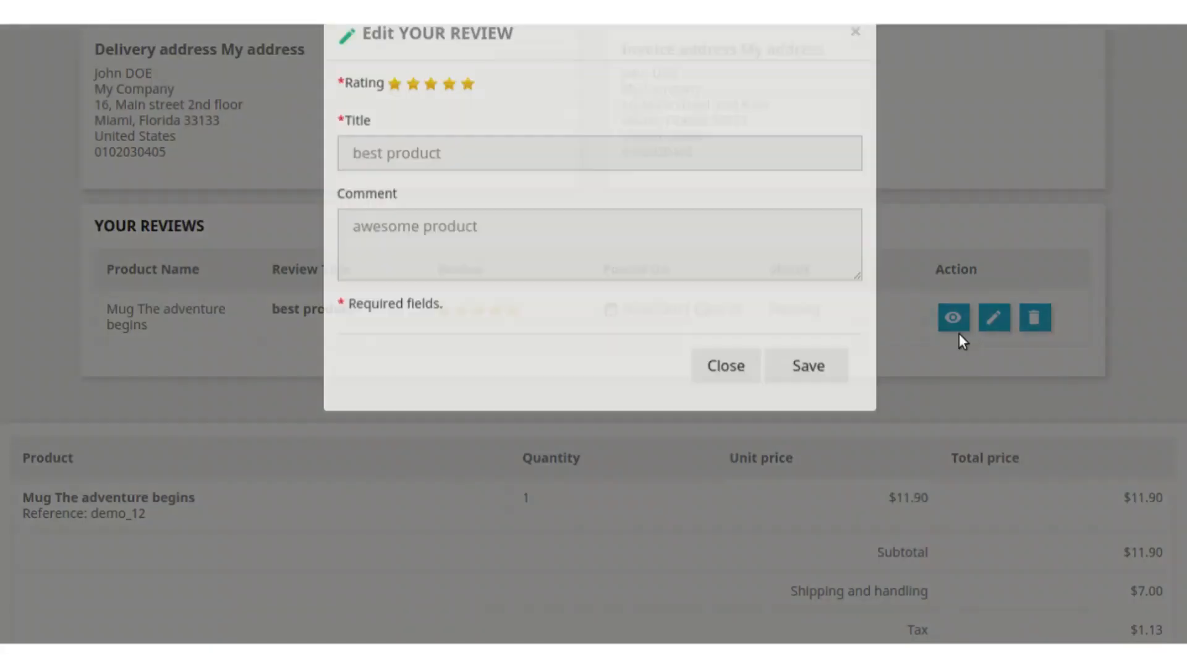
left_click(724, 419)
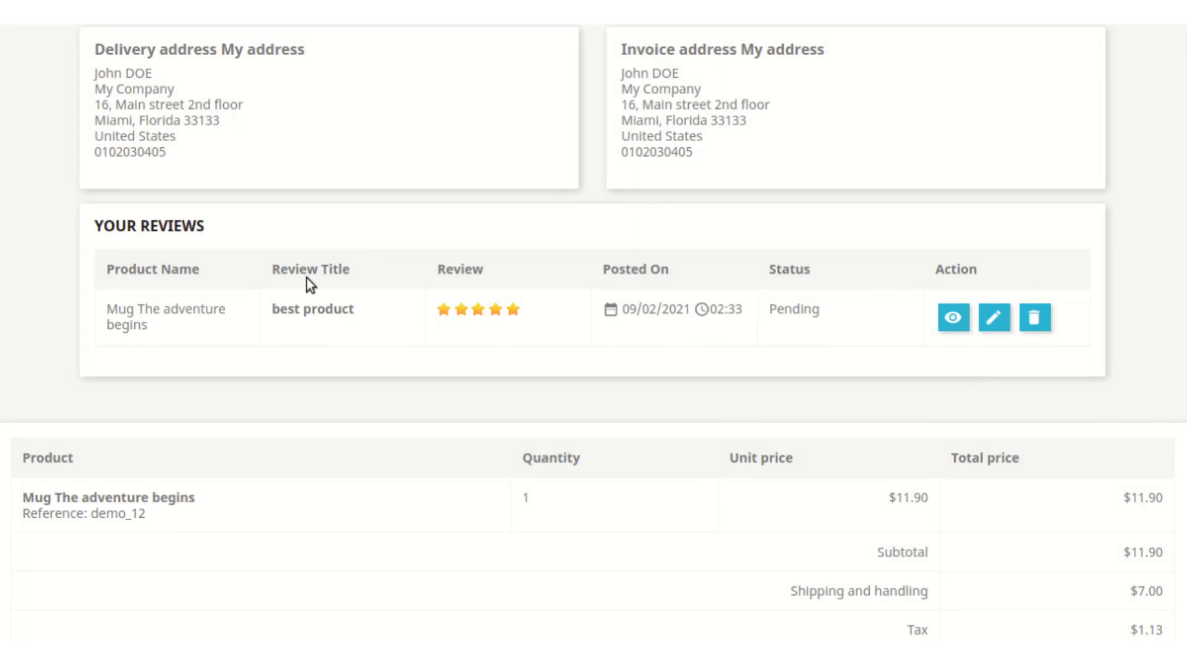
Step: Search the shop for "mug", open the Mug The adventure begins product page and check it for the review
scroll(1111, 132, "up", 10)
left_click(1001, 117)
type("mug")
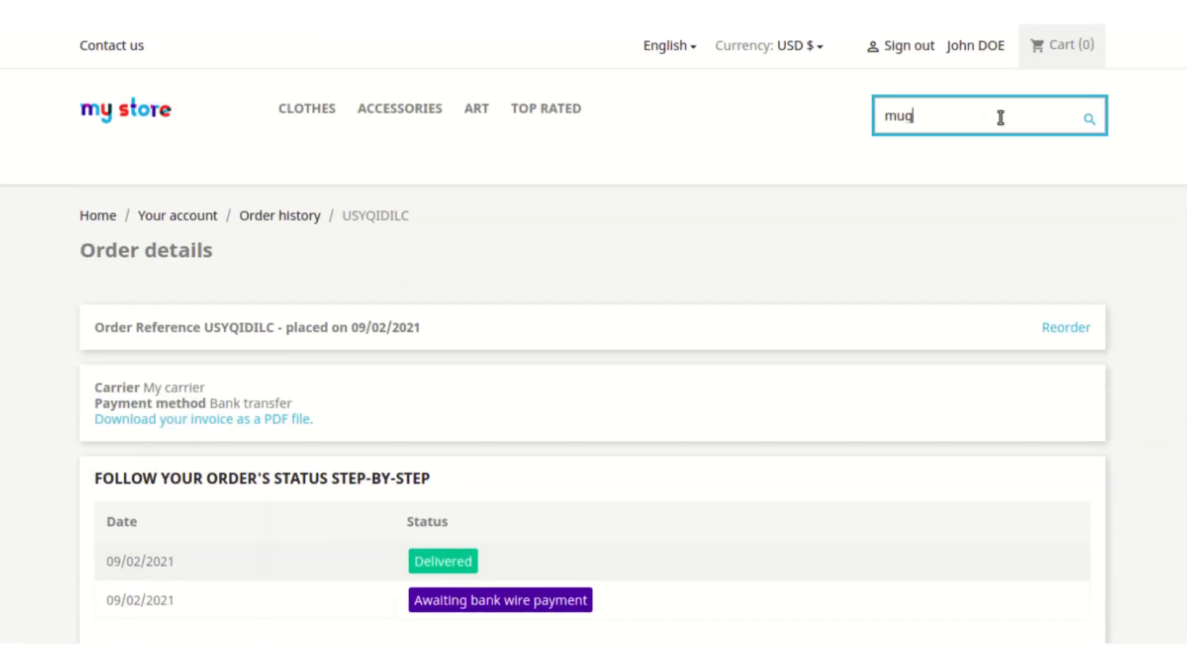
scroll(982, 256, "down", 10)
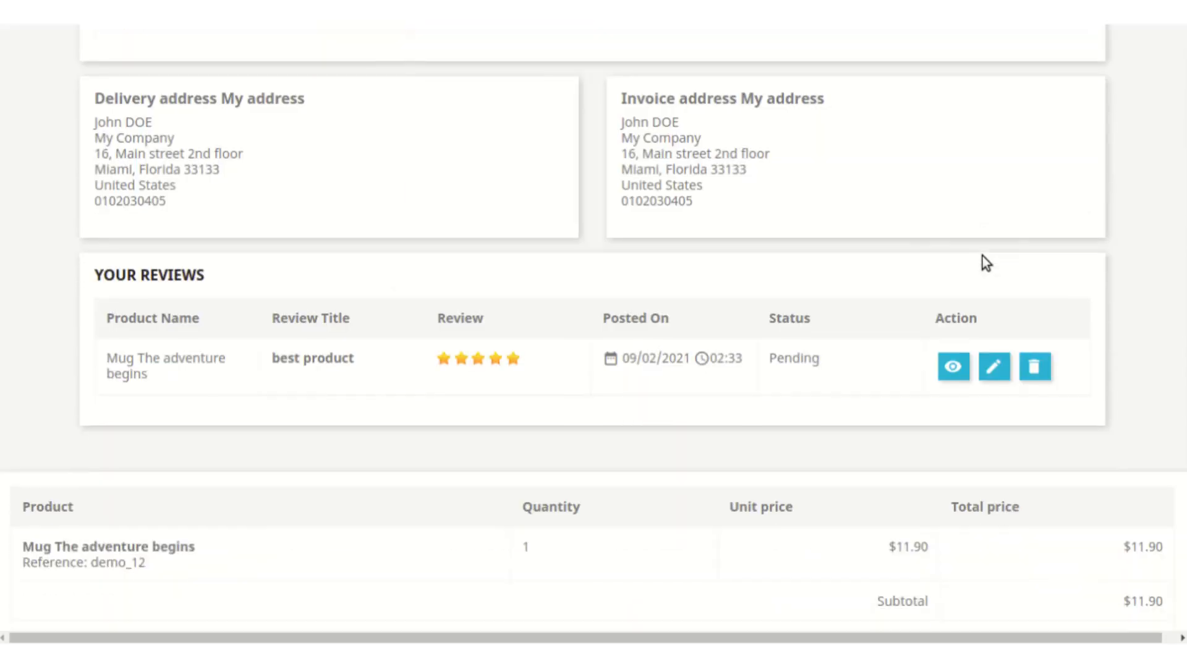
scroll(982, 256, "up", 10)
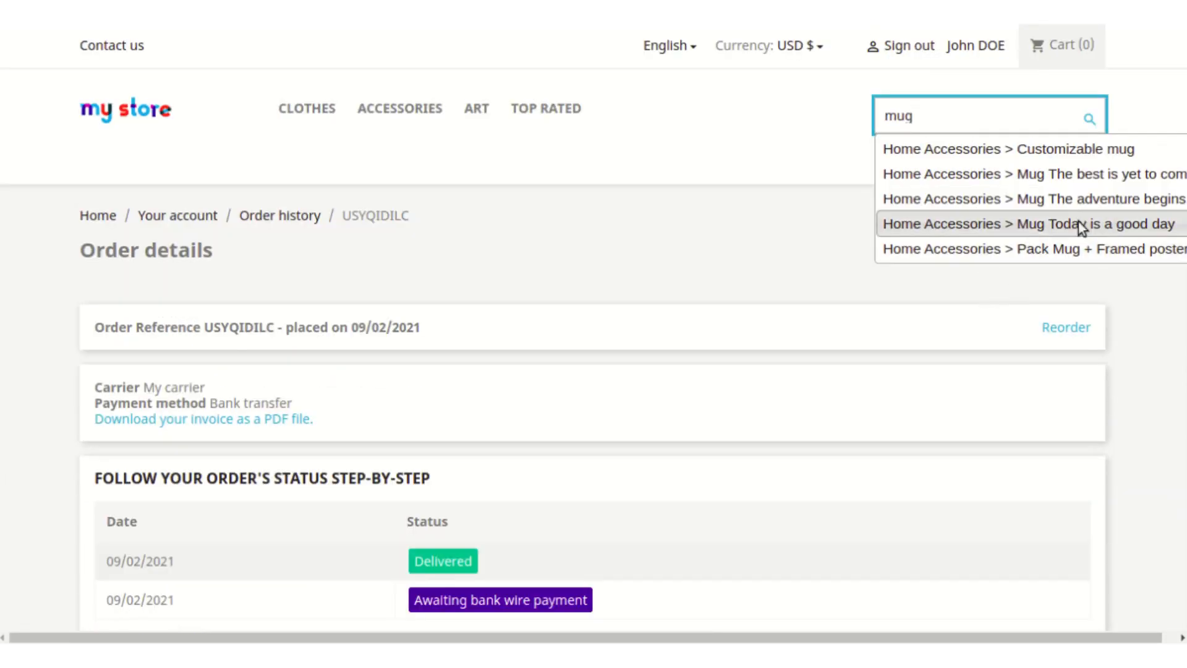
left_click(1093, 200)
scroll(633, 569, "down", 8)
scroll(633, 569, "down", 5)
scroll(633, 569, "up", 15)
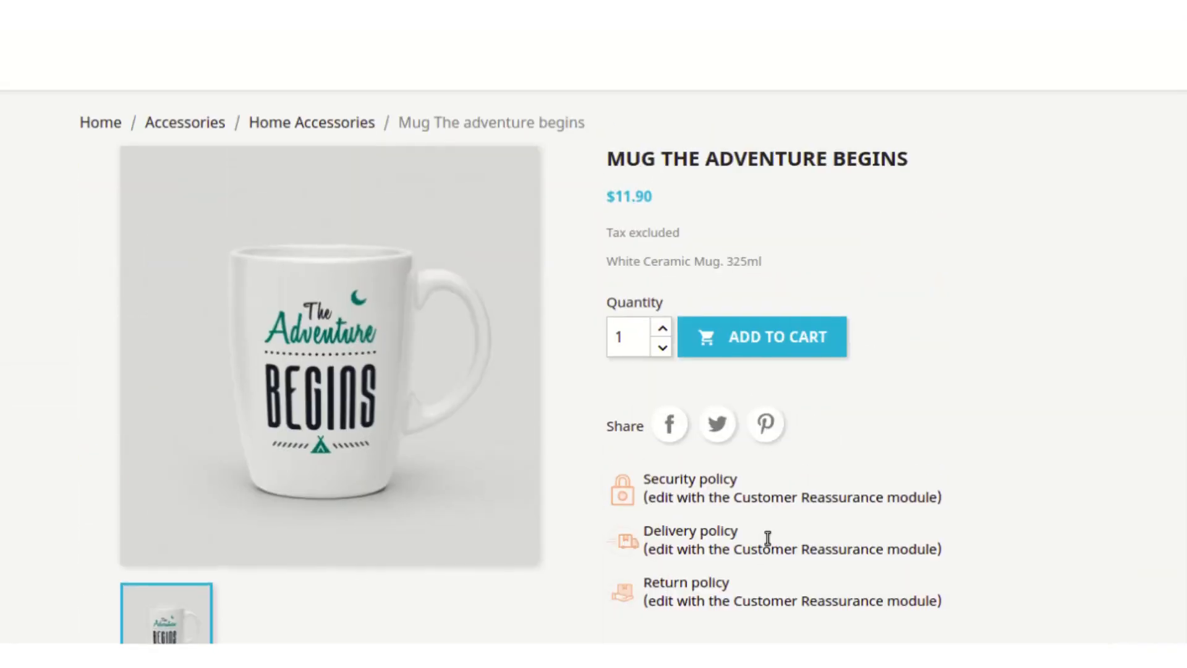
scroll(767, 538, "up", 2)
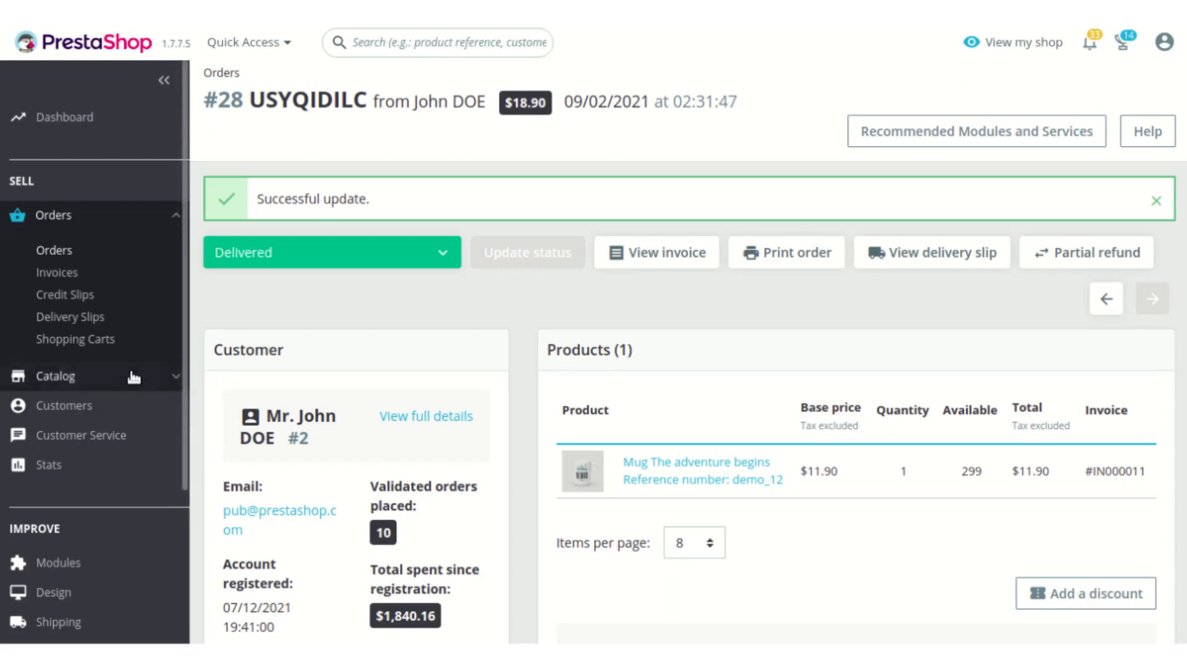
Step: Switch to the back office and open the catalog's Product Rating list
mouse_move(169, 378)
scroll(146, 377, "down", 2)
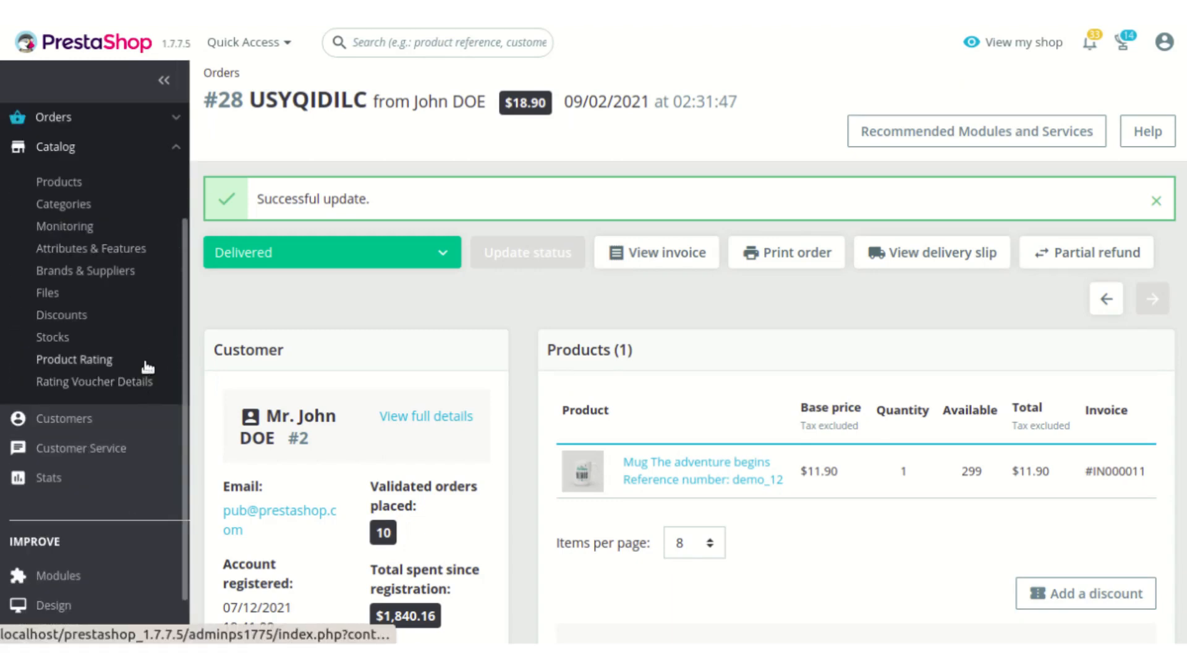
left_click(97, 362)
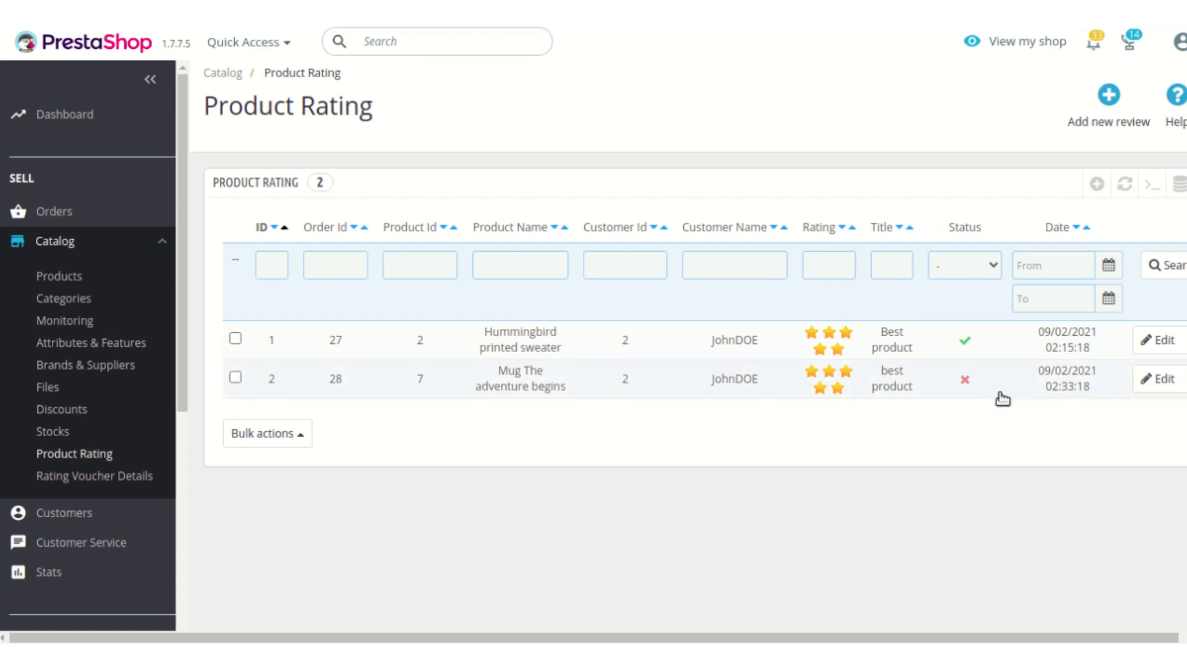
Step: Approve the mug's review in the Product Rating list and check the reviews on its shop product page
left_click(963, 381)
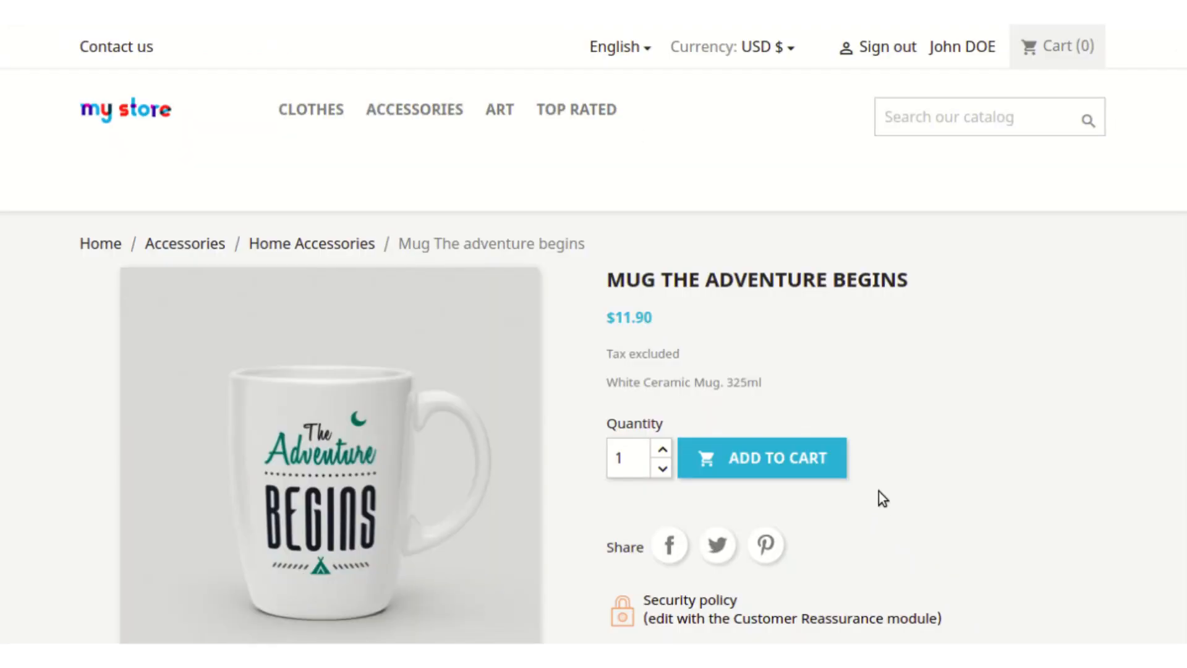
scroll(998, 428, "down", 8)
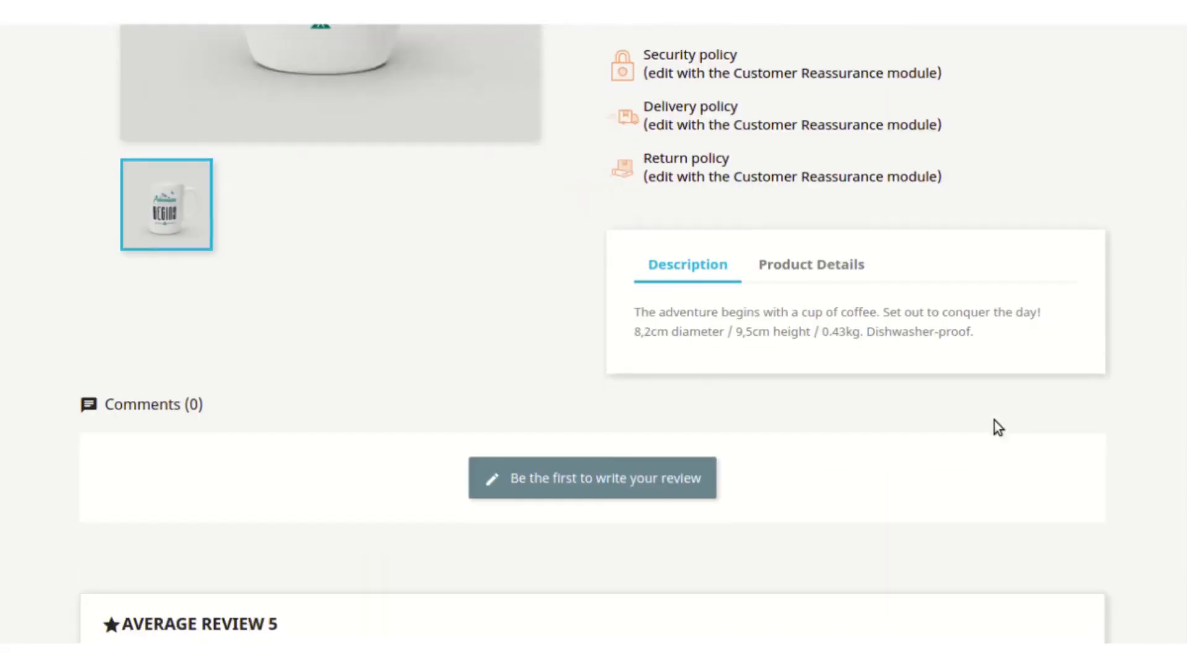
scroll(998, 427, "down", 5)
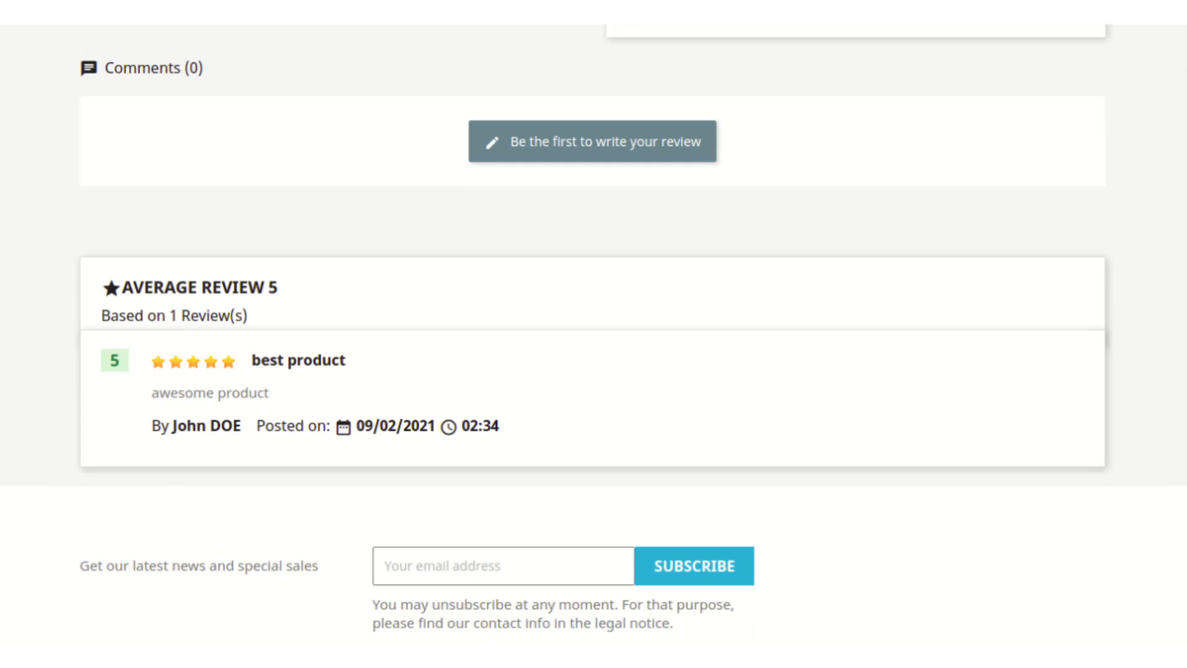
scroll(594, 333, "up", 15)
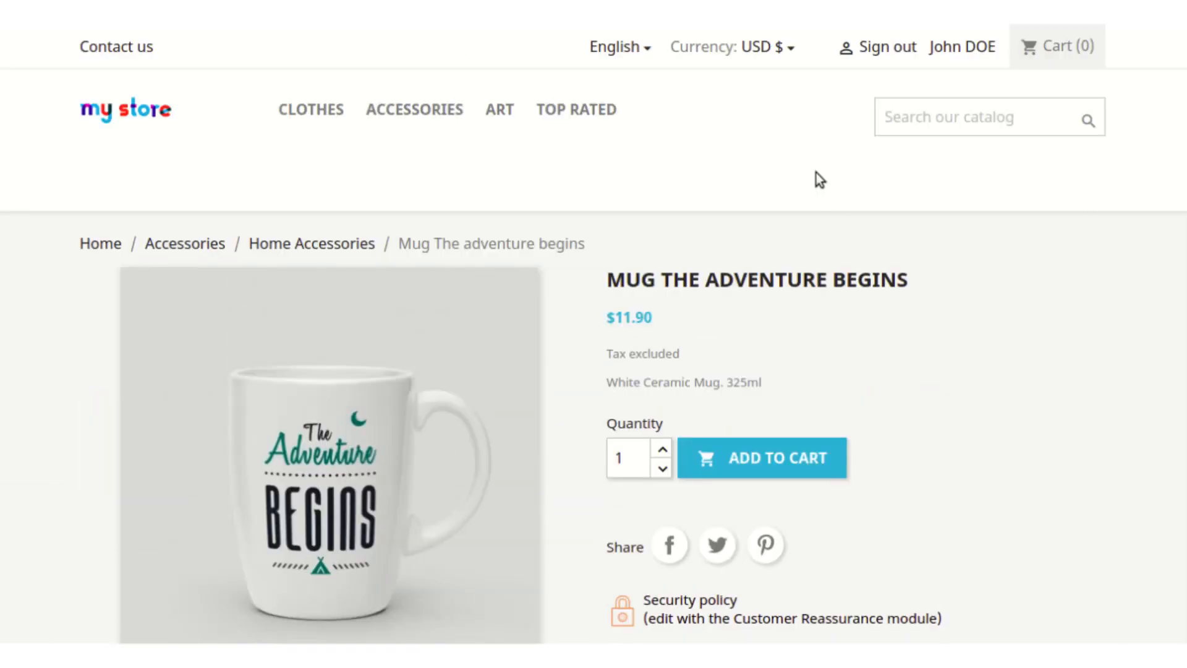
Step: Open the customer's account in the shop and view the Your vouchers page
left_click(957, 50)
left_click(706, 465)
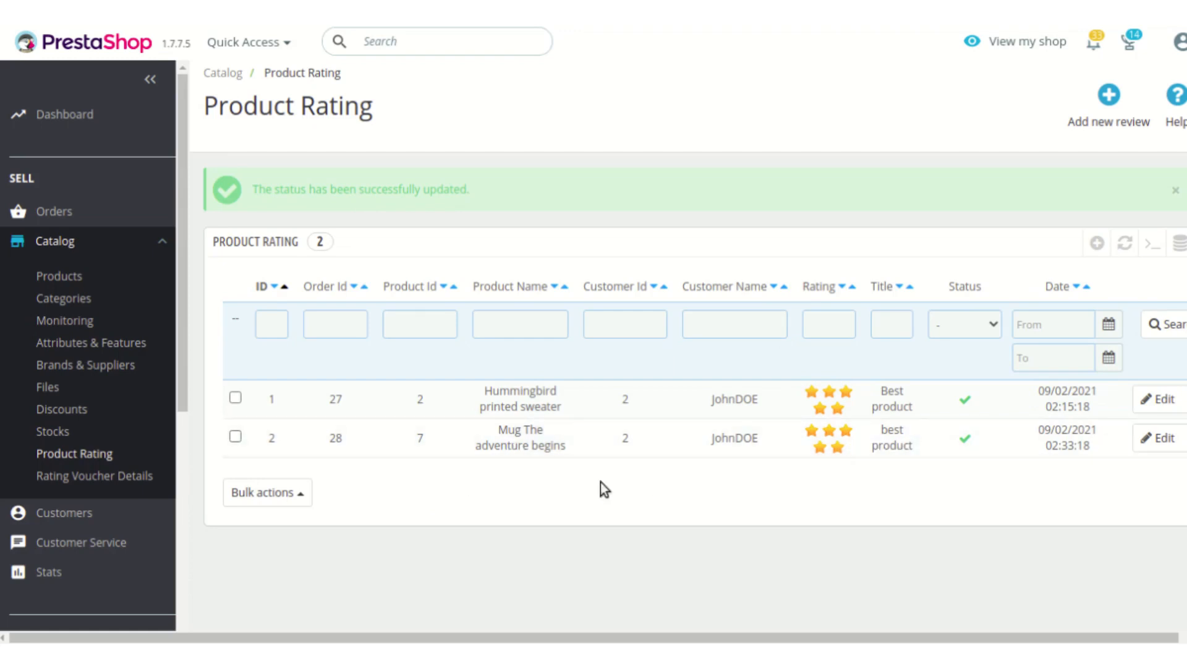
Step: Set the mug's voucher request to Approve in Rating Voucher Details, save it, and reload the customer's vouchers page in the shop
left_click(116, 478)
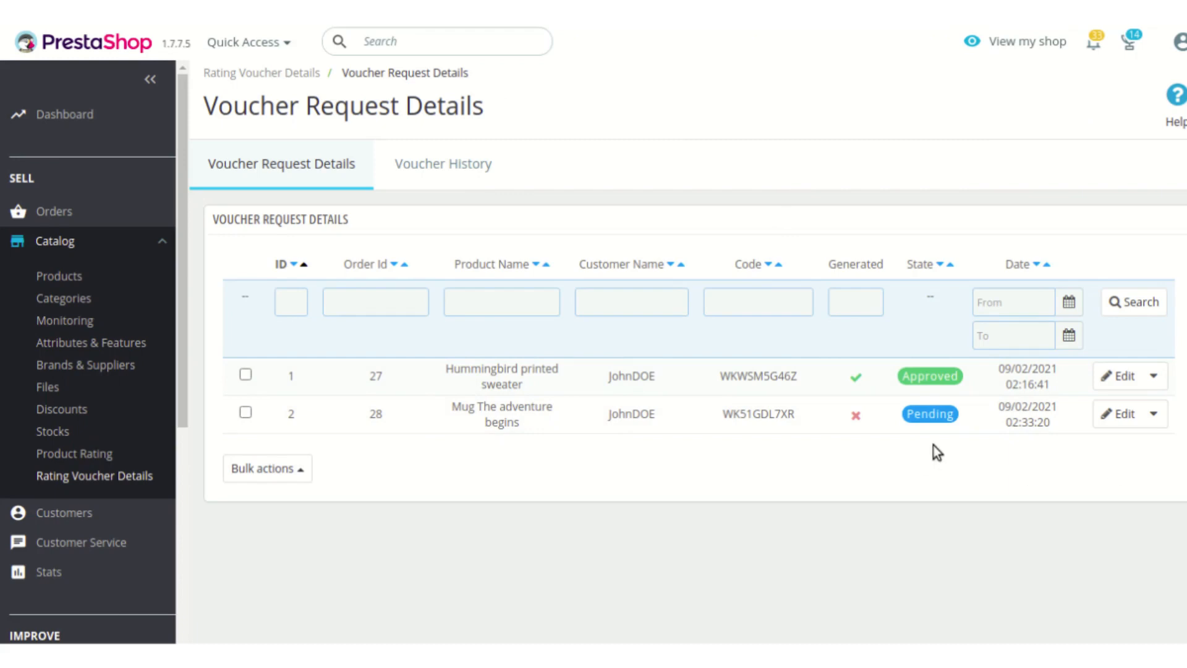
left_click(1117, 420)
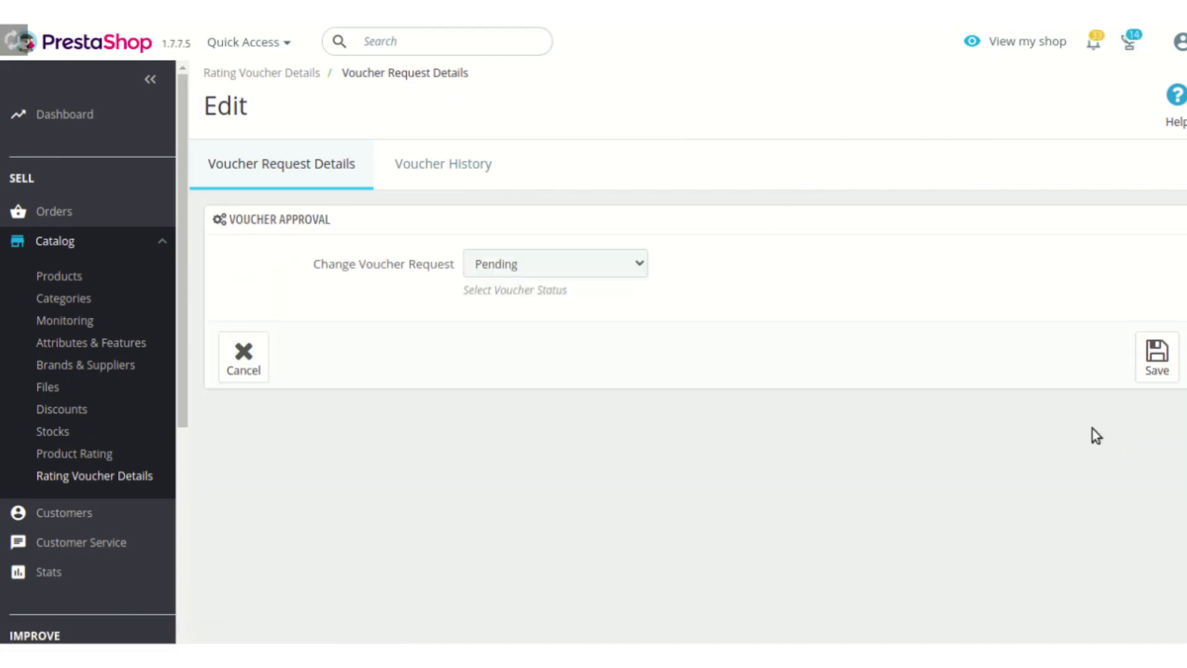
left_click(613, 254)
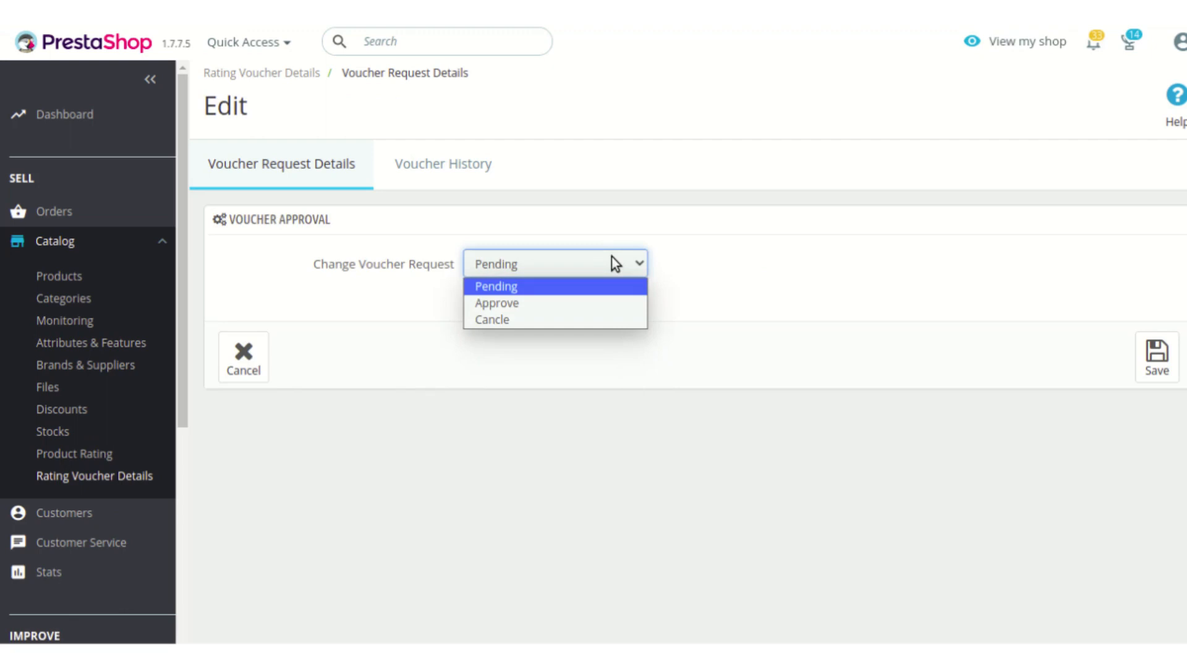
left_click(609, 302)
left_click(1157, 357)
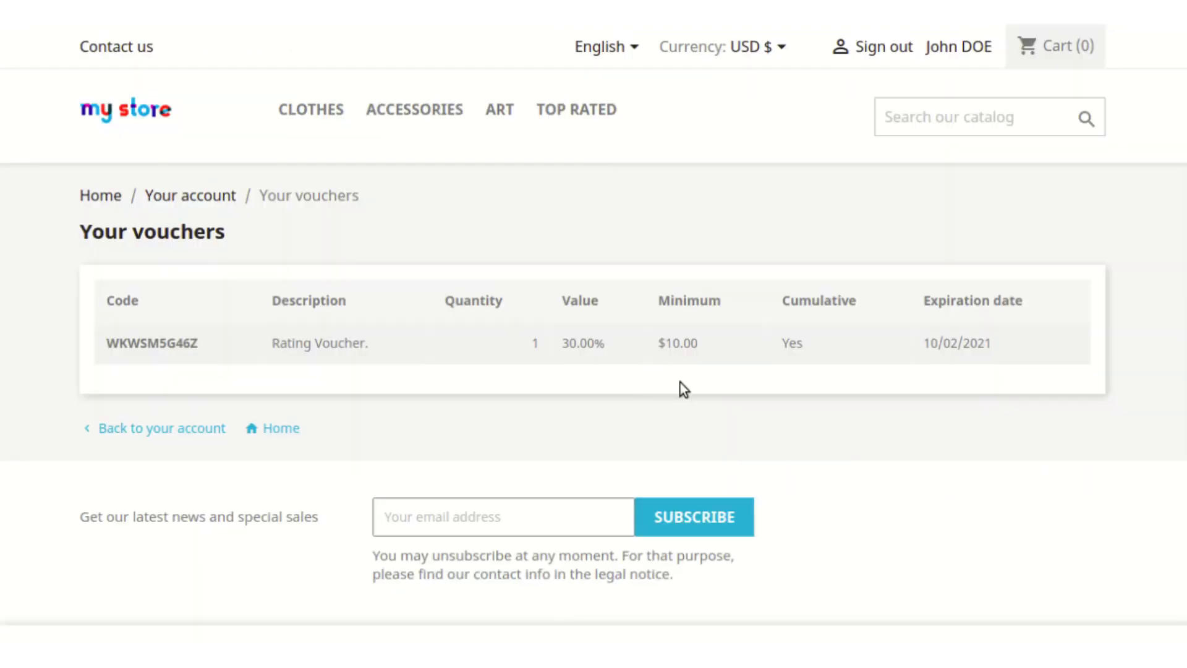
key("F5")
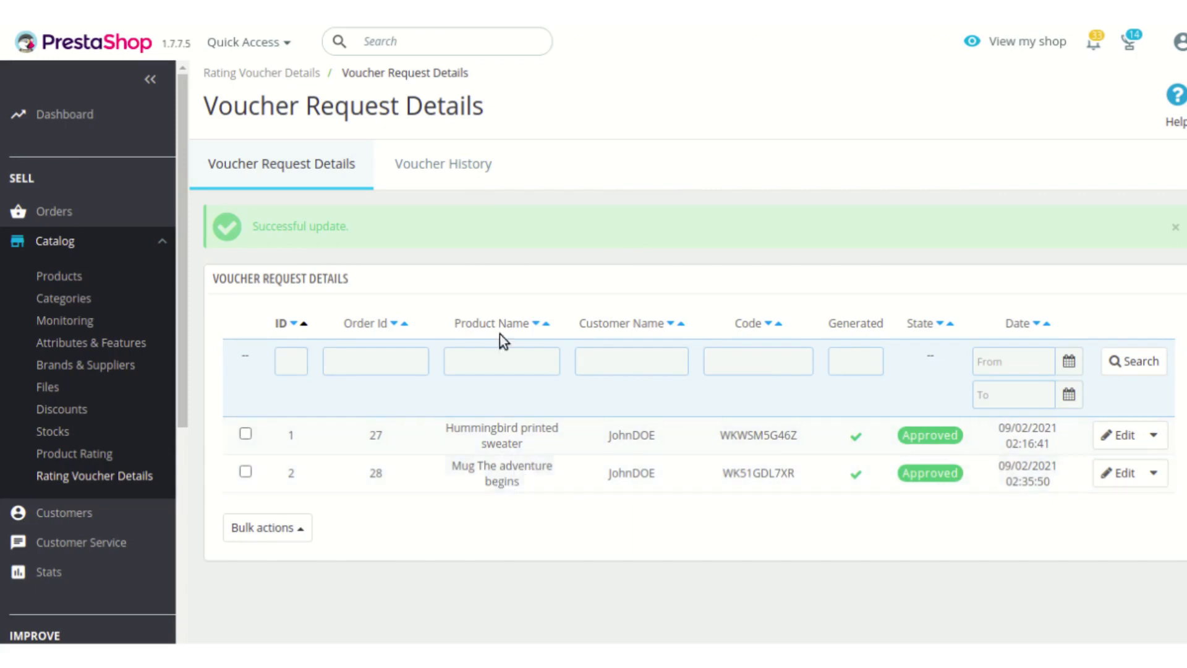
Step: Open the Voucher History in the back office and view the cart rule details of the first voucher
left_click(461, 160)
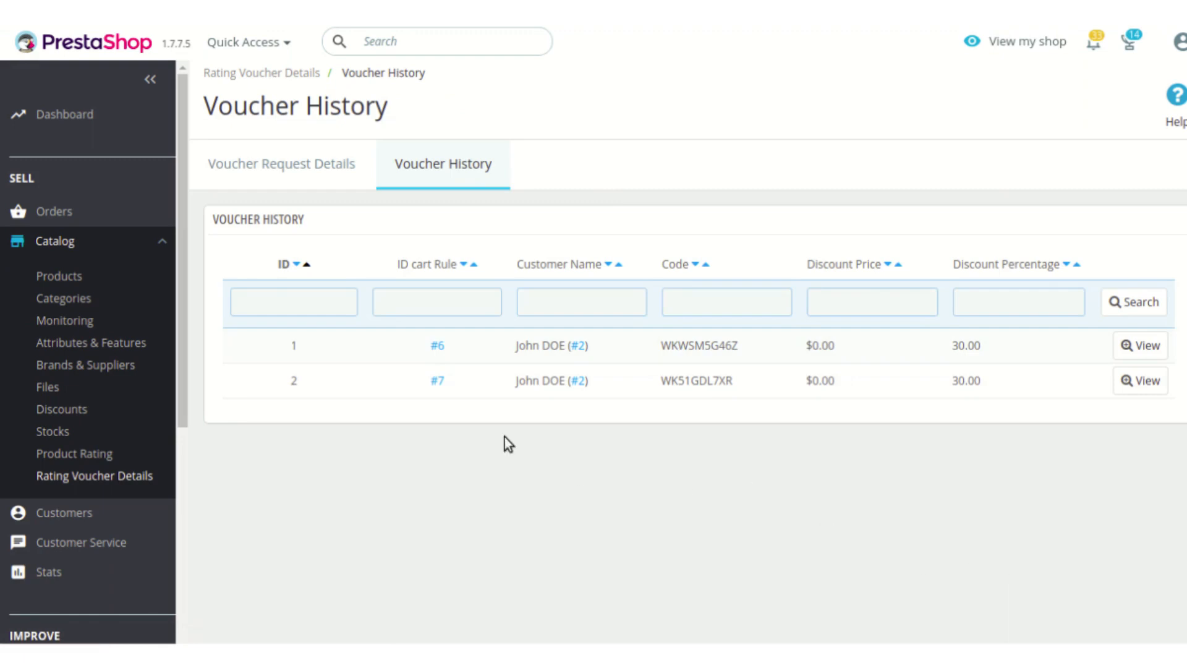
left_click(1158, 347)
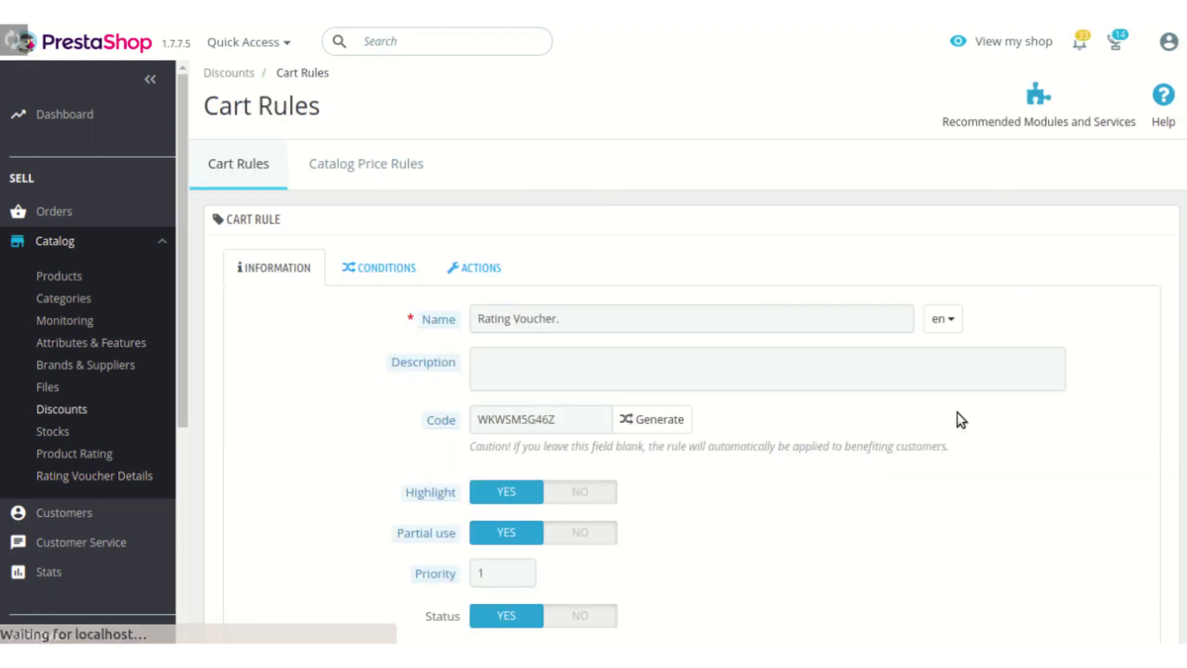
scroll(957, 413, "down", 3)
scroll(957, 413, "up", 3)
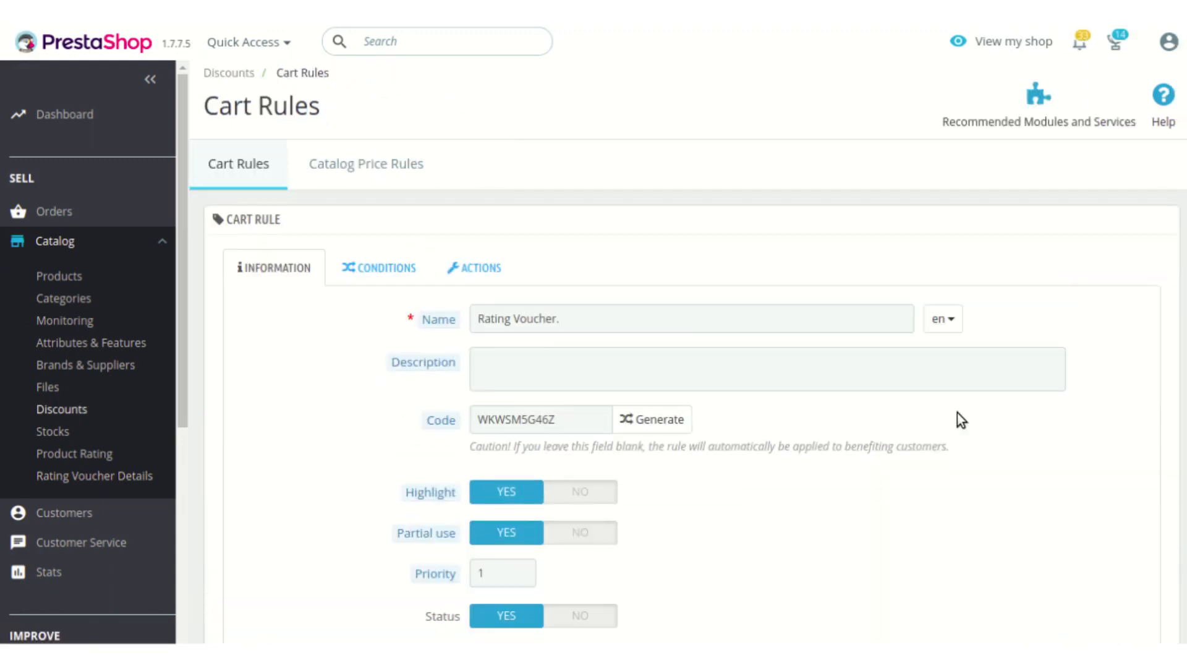